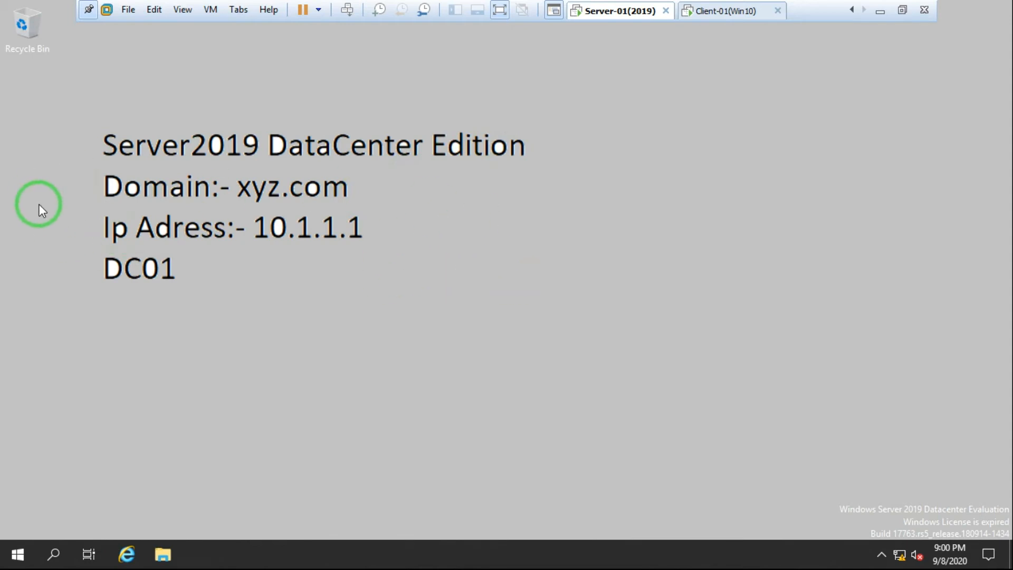
drag(71, 112, 471, 347)
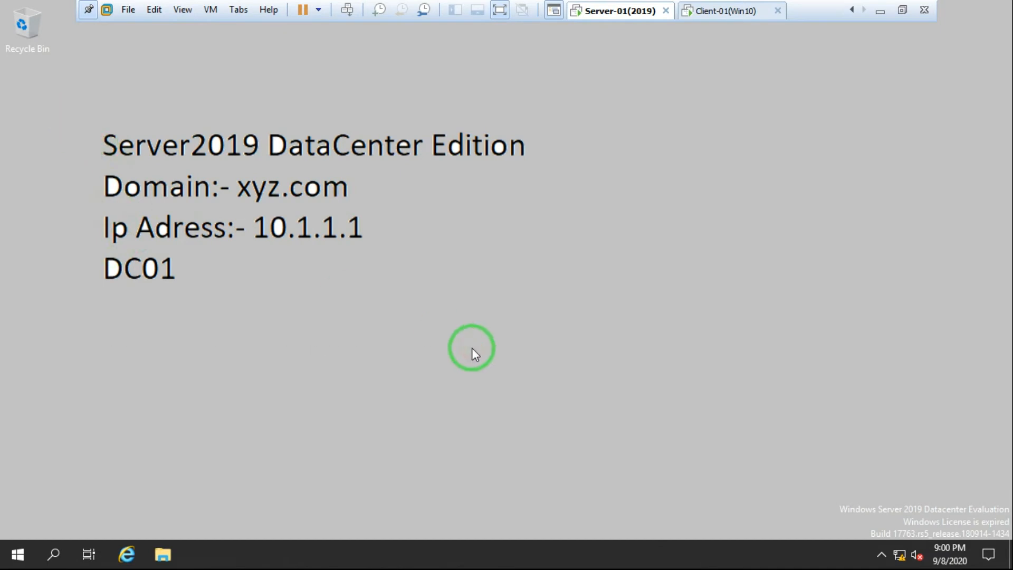
right_click(466, 211)
click(552, 257)
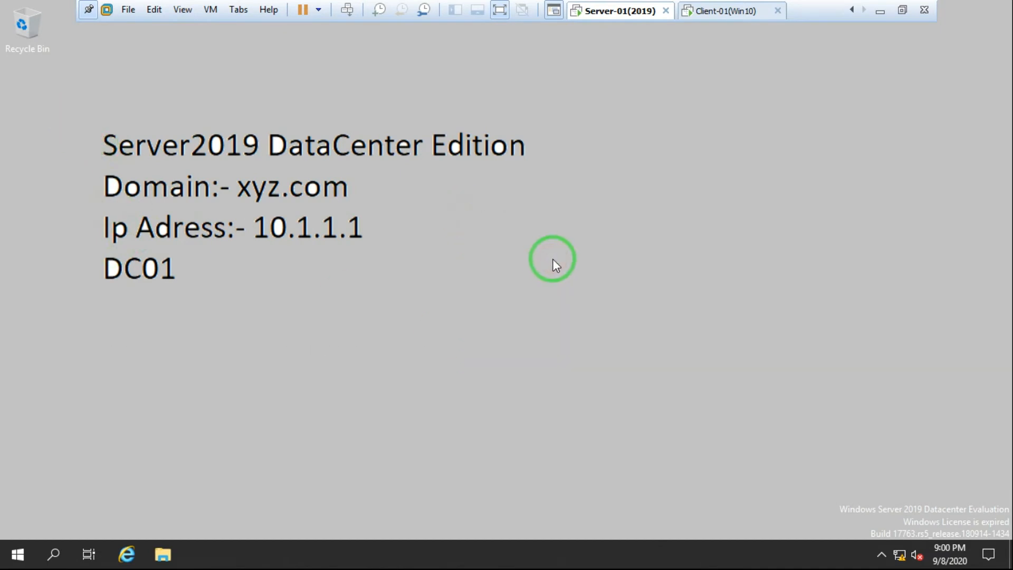
click(900, 15)
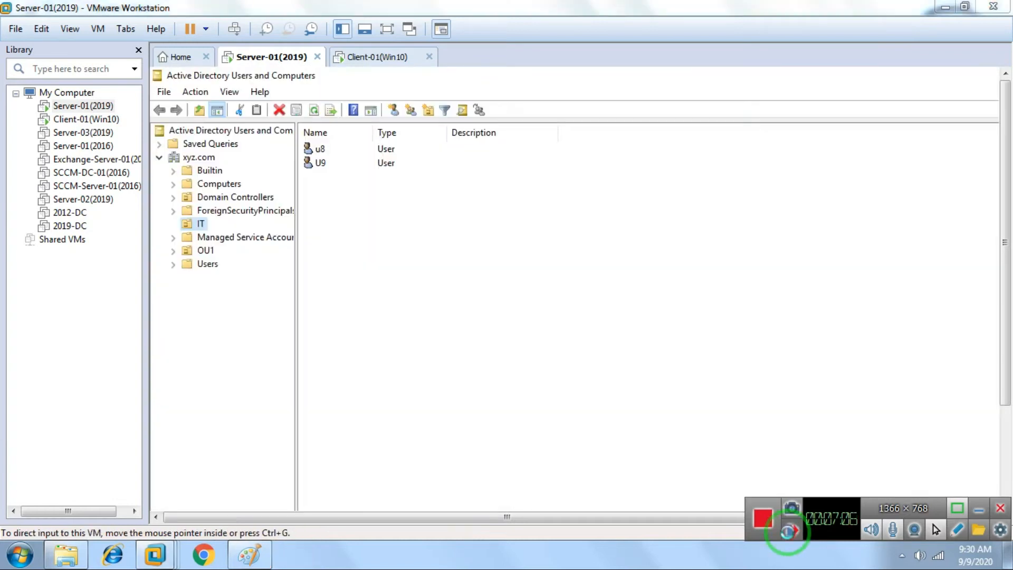
click(787, 532)
click(444, 252)
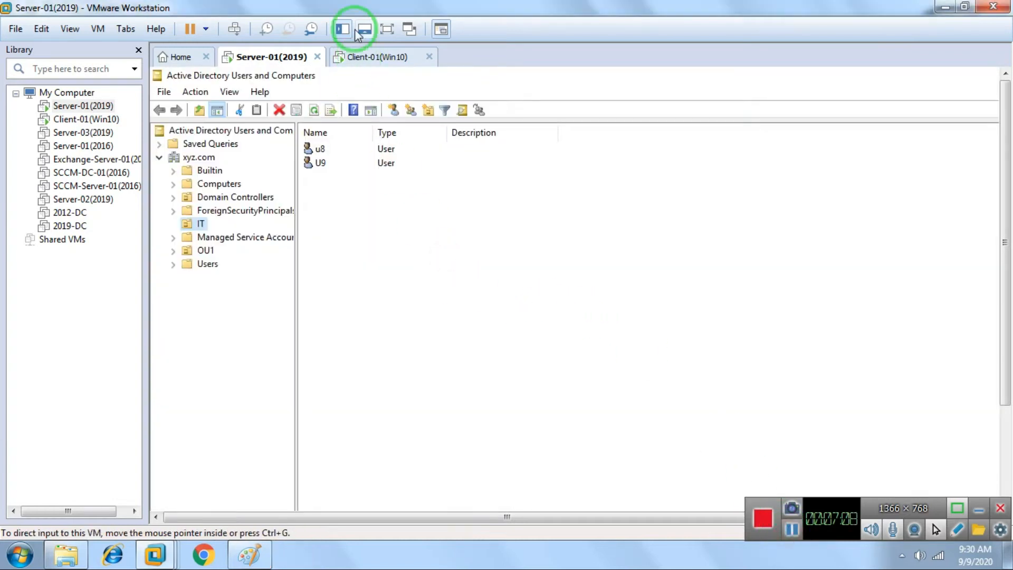
click(386, 28)
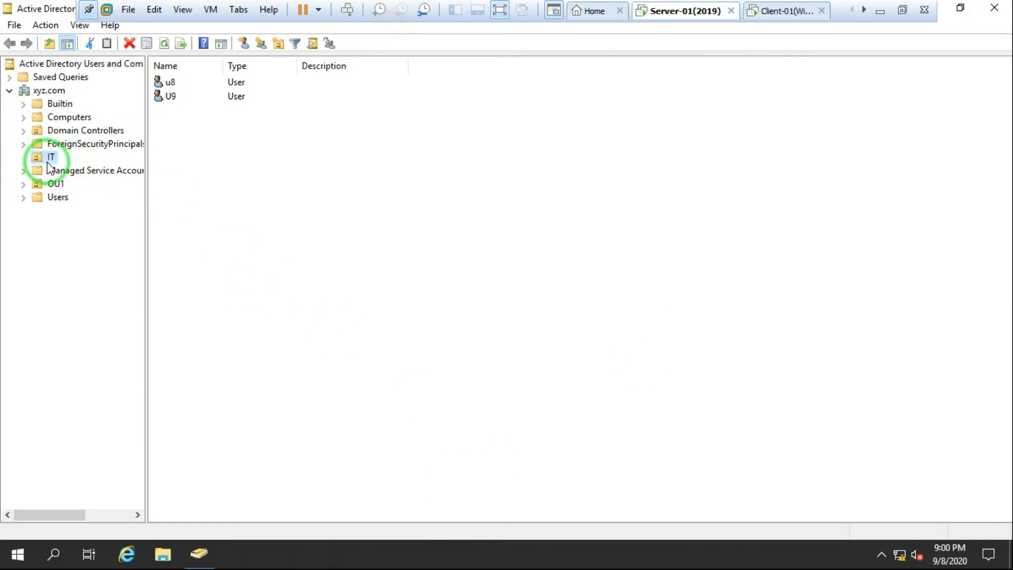
click(169, 98)
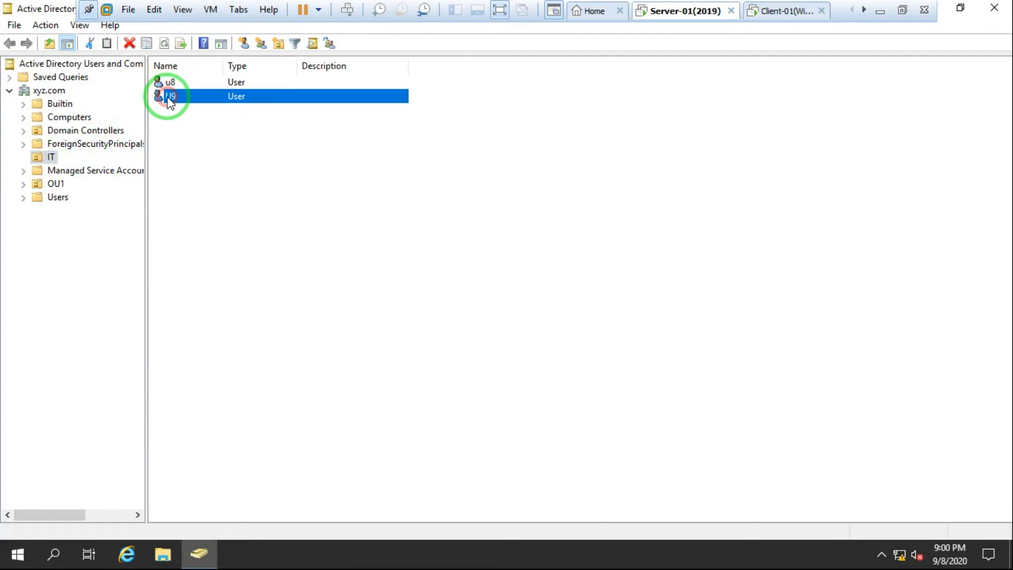
click(168, 84)
click(169, 84)
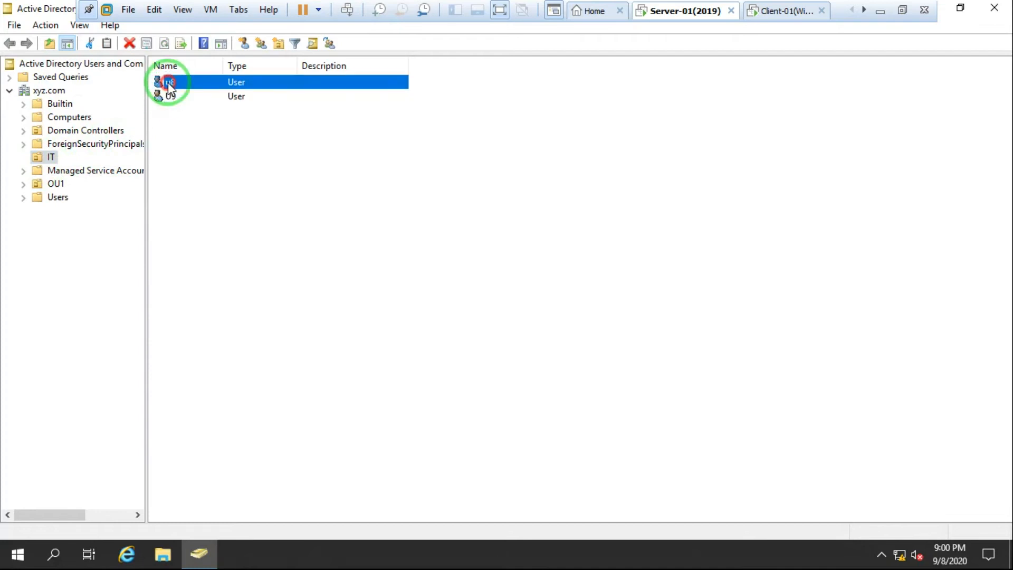
click(312, 207)
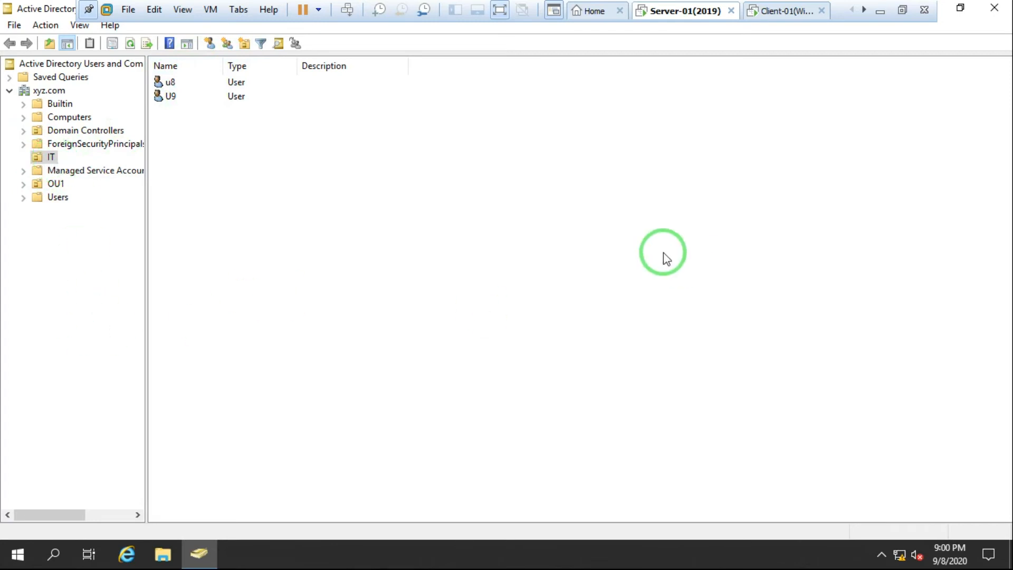
click(990, 16)
right_click(495, 174)
click(556, 223)
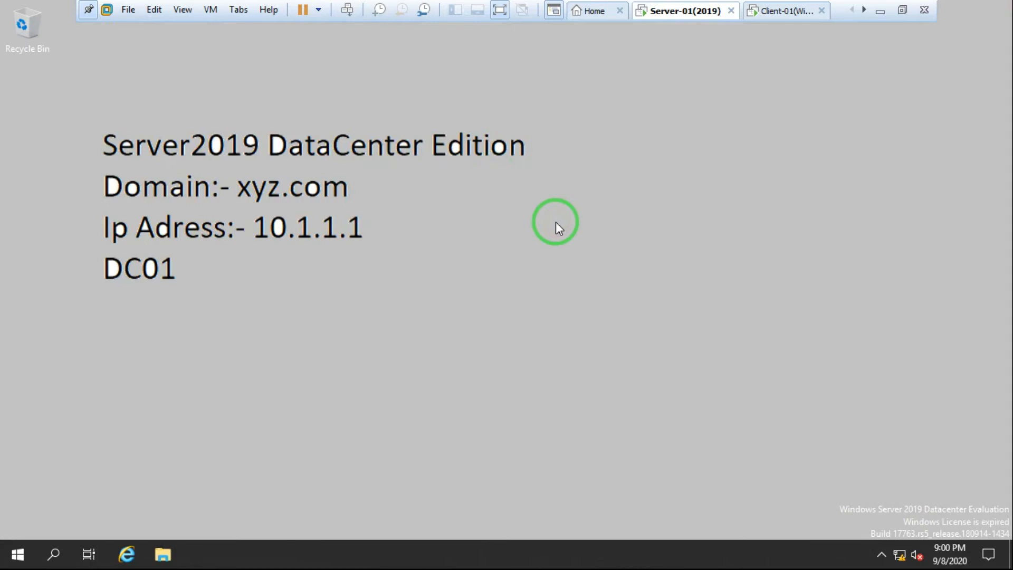
Step: Launch Group Policy Management (gpmc.msc) from the Run box
key(super+r)
text(gpm)
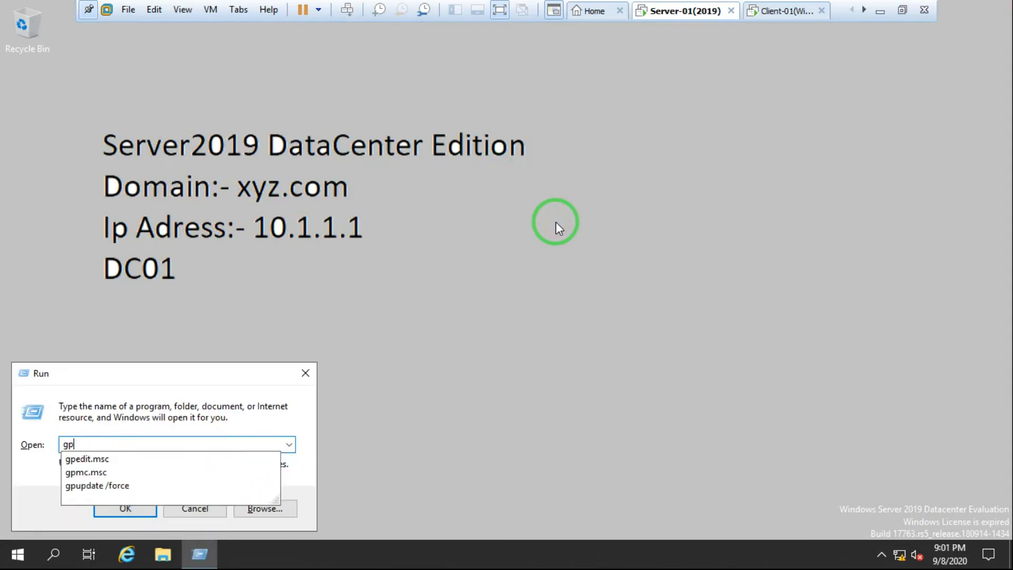
text(c)
key(Down)
key(Return)
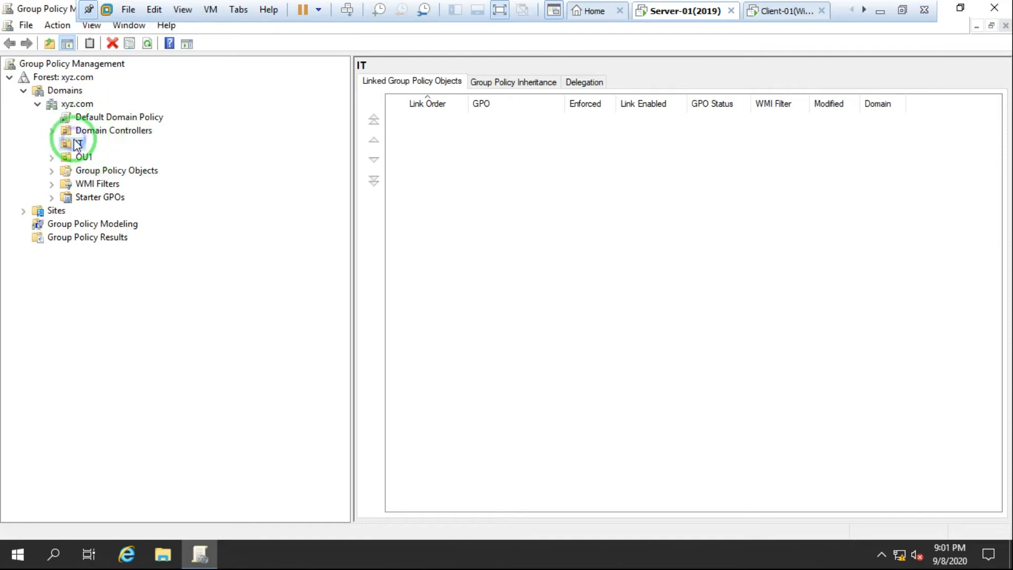
Step: Create a GPO named Folder-Redirection linked to the IT OU and select its link
right_click(76, 143)
click(164, 149)
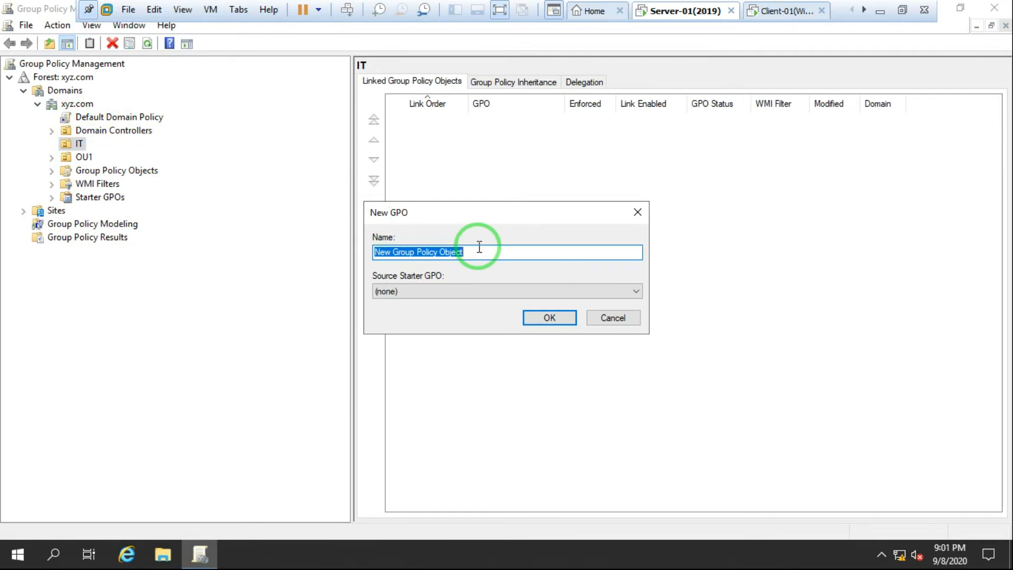
text(Folder-Redirection)
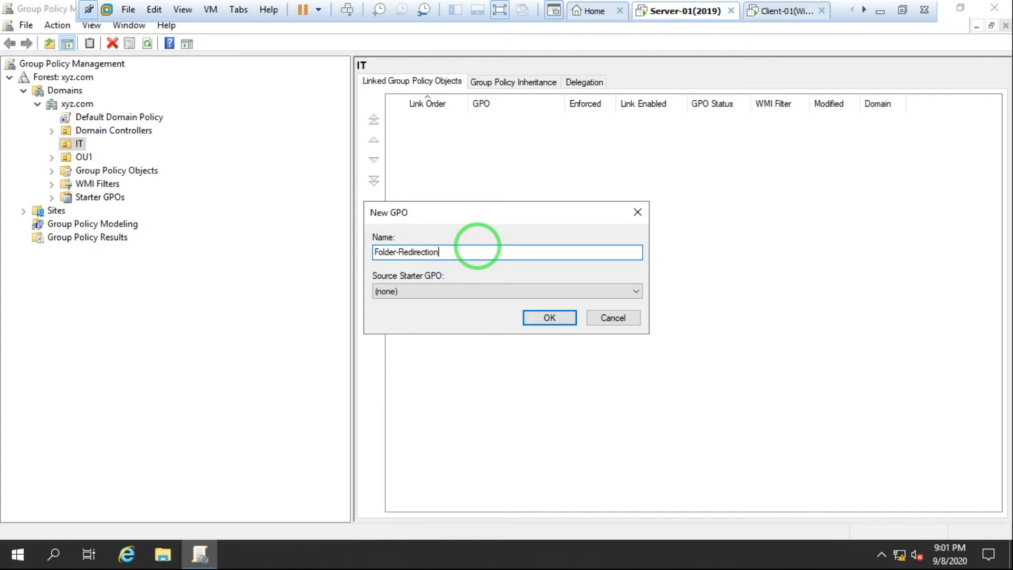
click(551, 317)
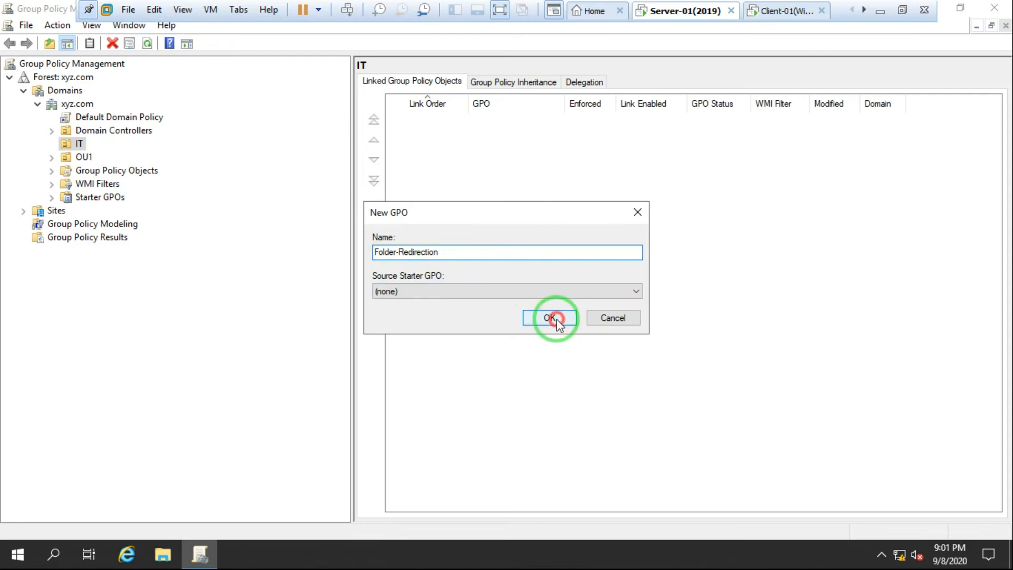
click(51, 144)
click(107, 157)
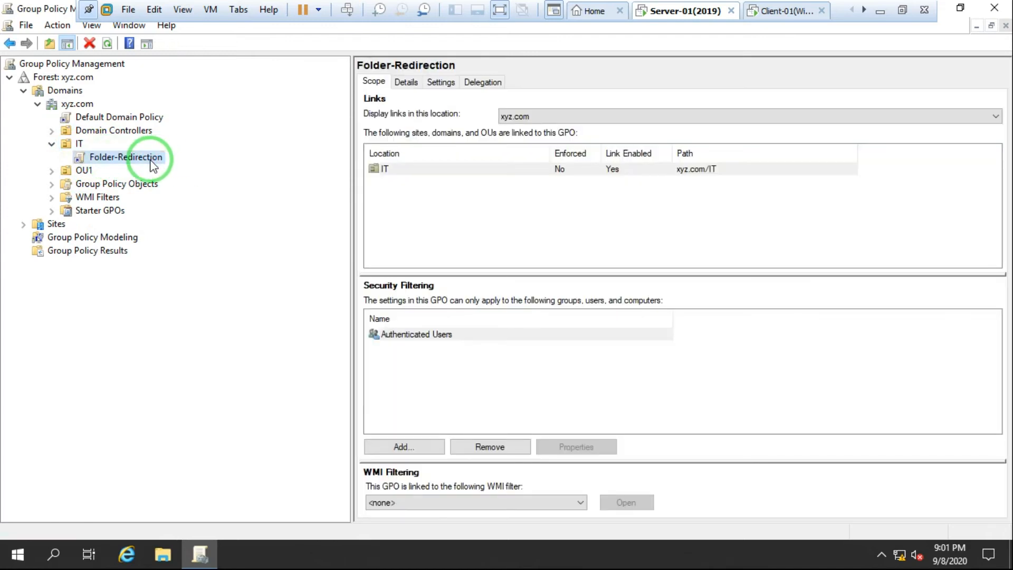
Step: Edit Folder-Redirection and go to User Configuration > Policies > Windows Settings > Folder Redirection > Documents
right_click(122, 165)
click(178, 168)
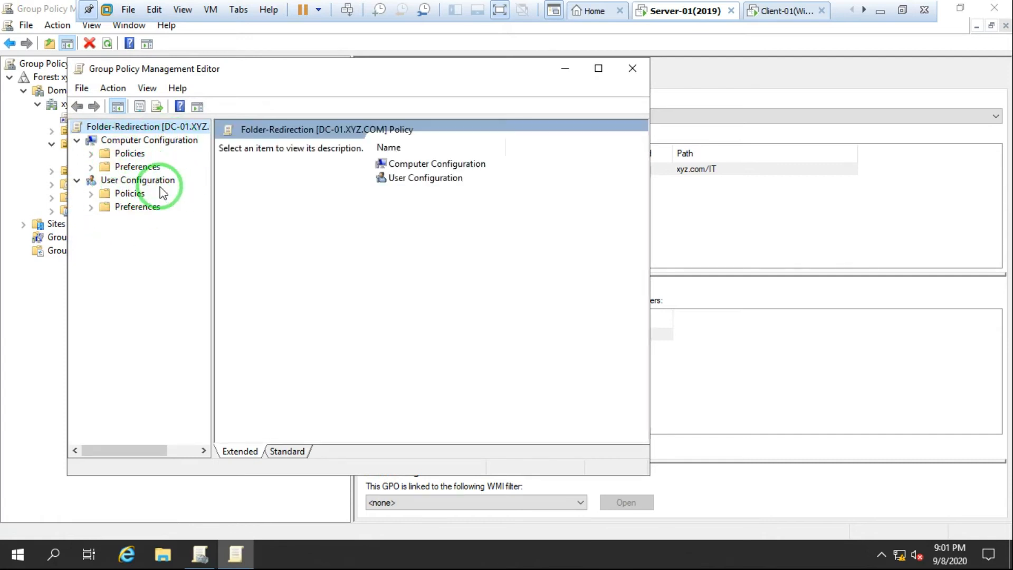
click(90, 194)
click(91, 195)
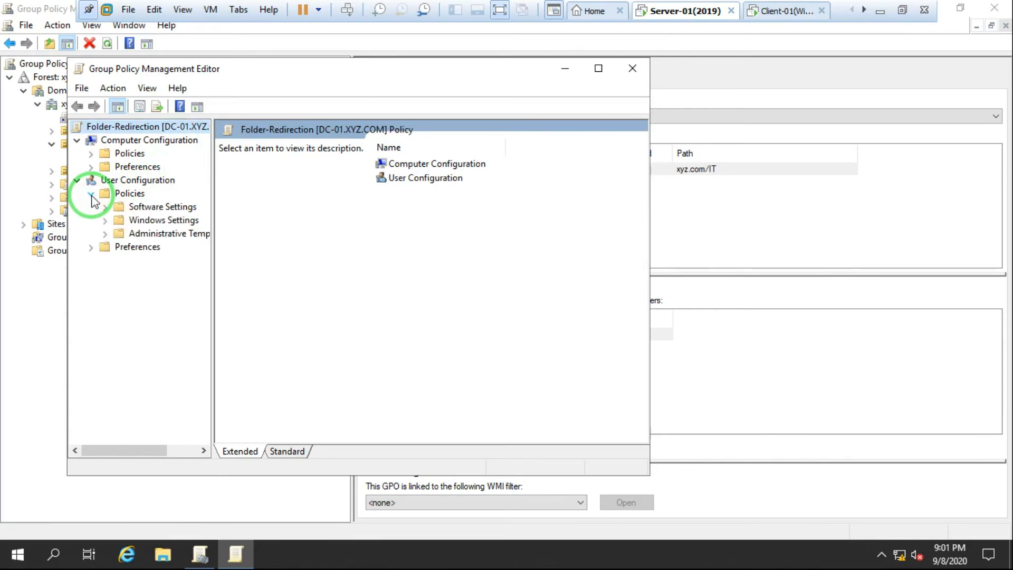
click(105, 221)
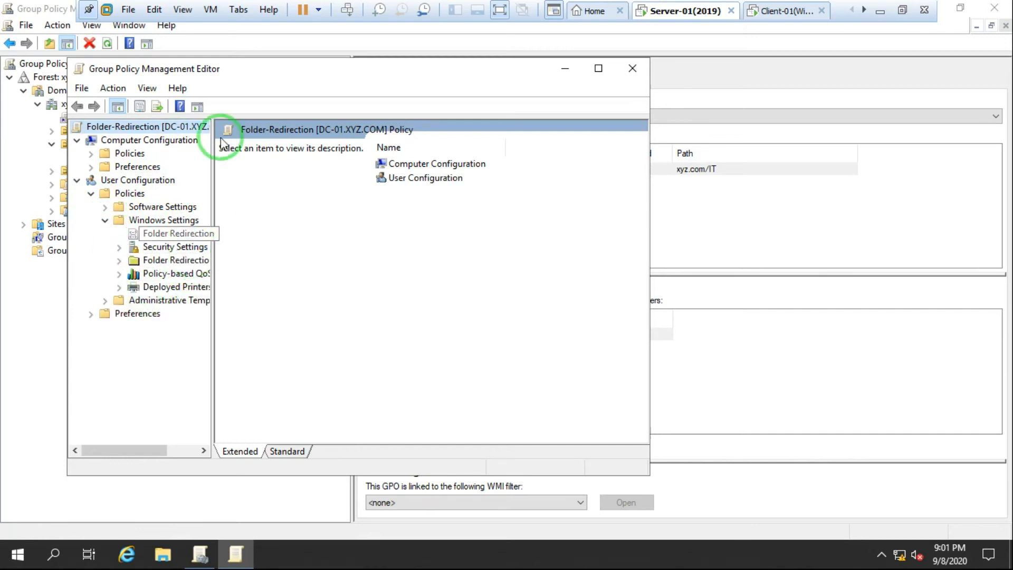
double_click(253, 69)
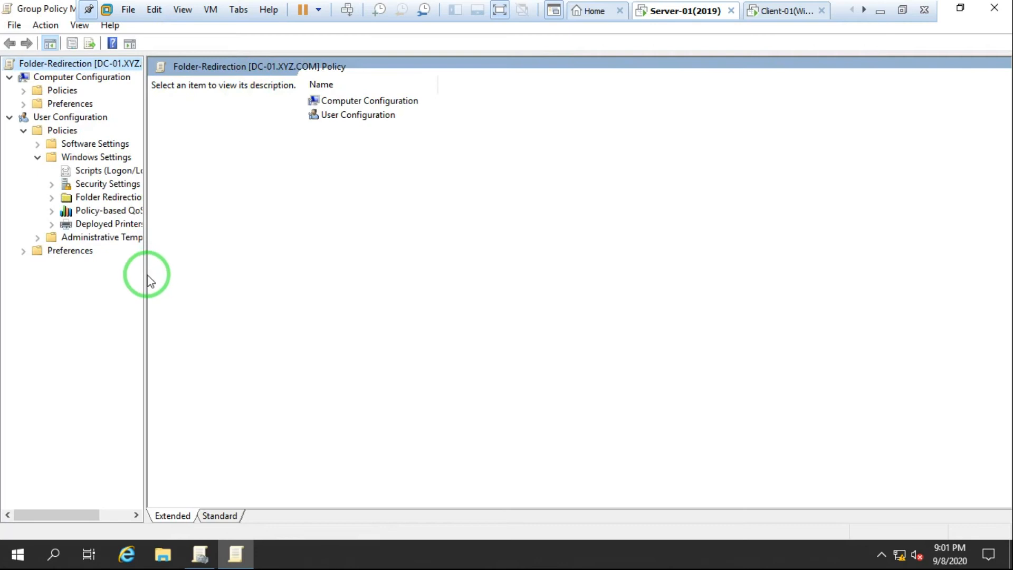
drag(145, 276, 273, 276)
click(51, 197)
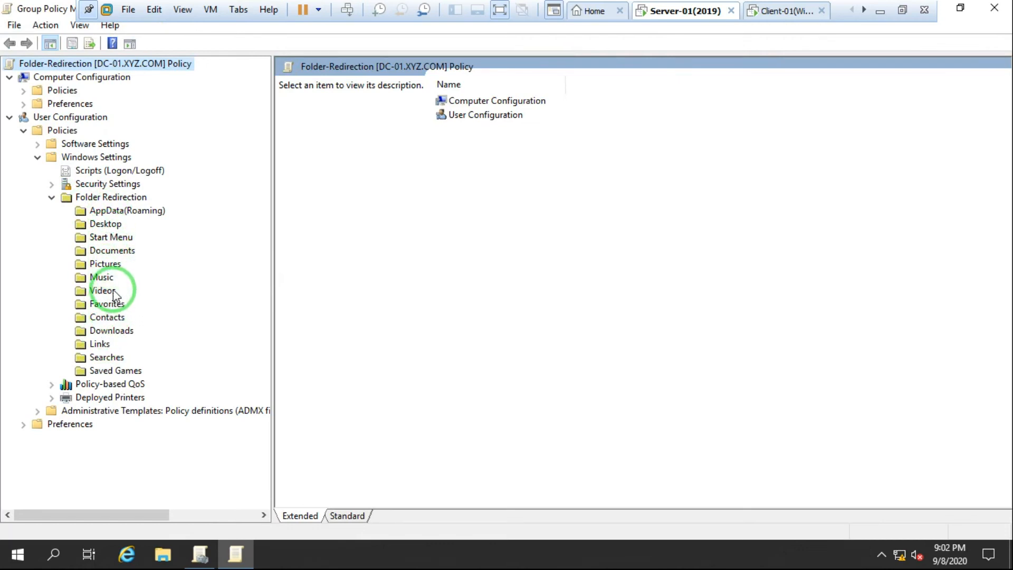
click(109, 252)
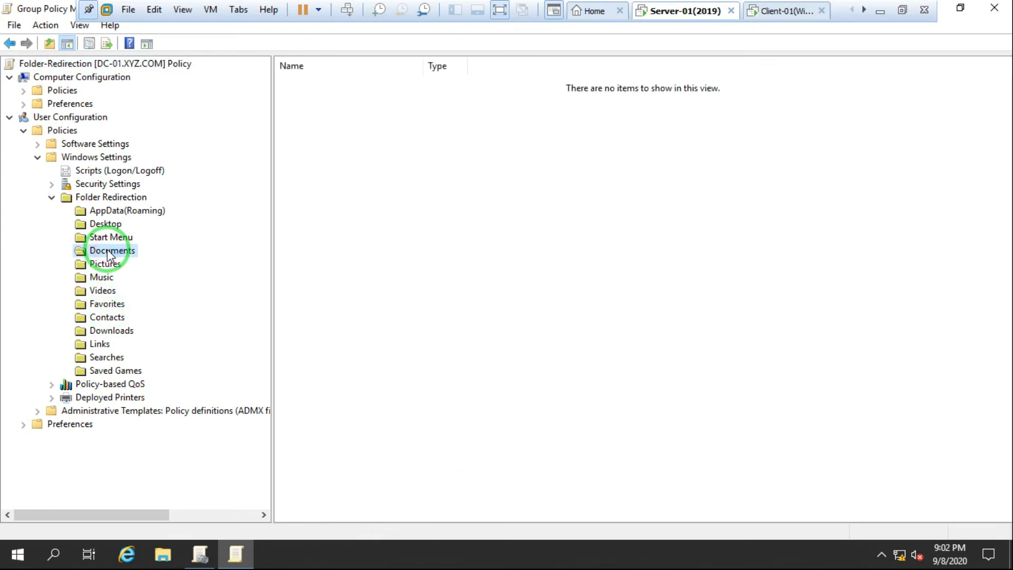
Step: Set Documents redirection to 'Basic - Redirect everyone's folder to the same location', then open File Explorer
right_click(109, 252)
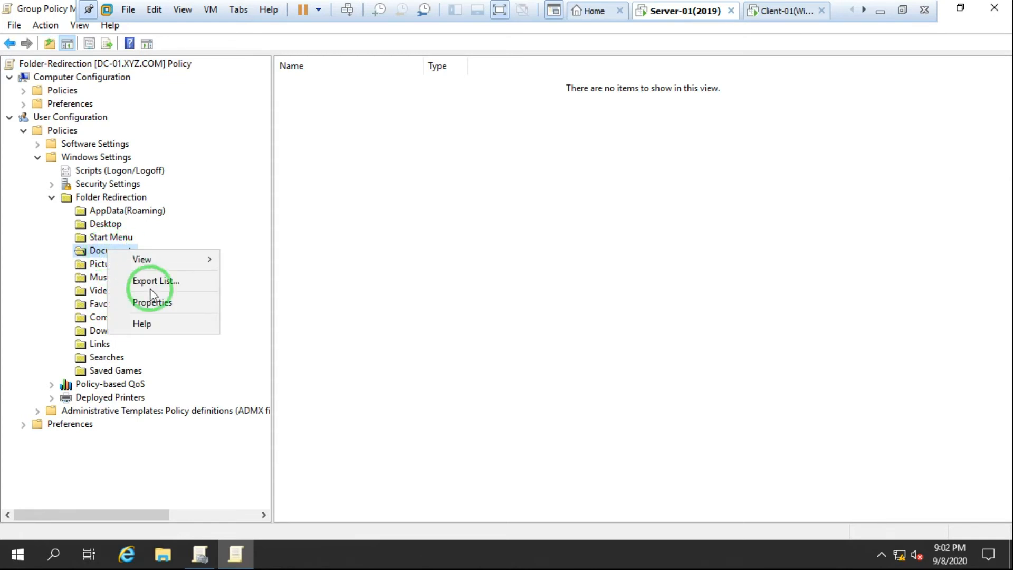
click(153, 305)
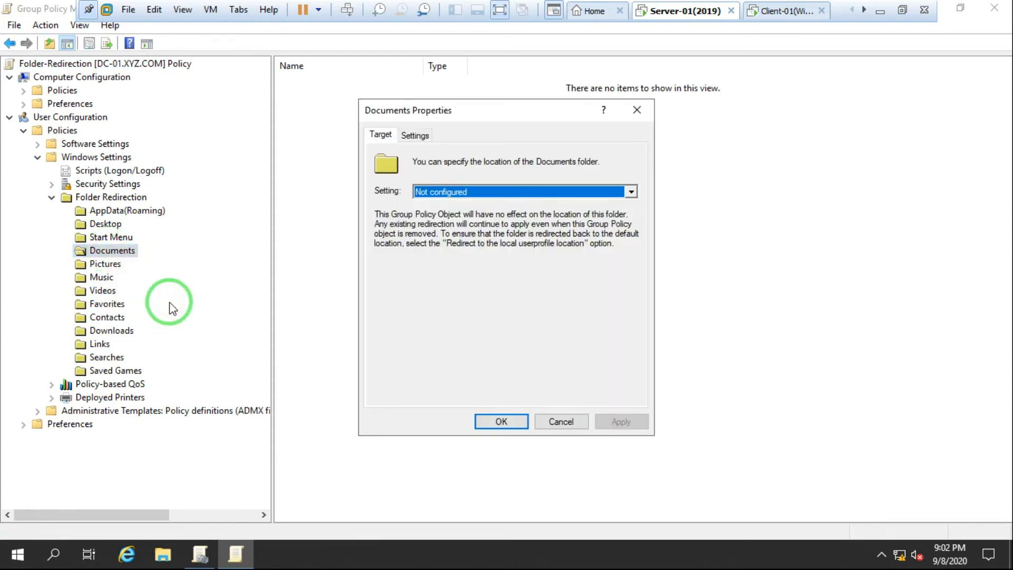
click(508, 192)
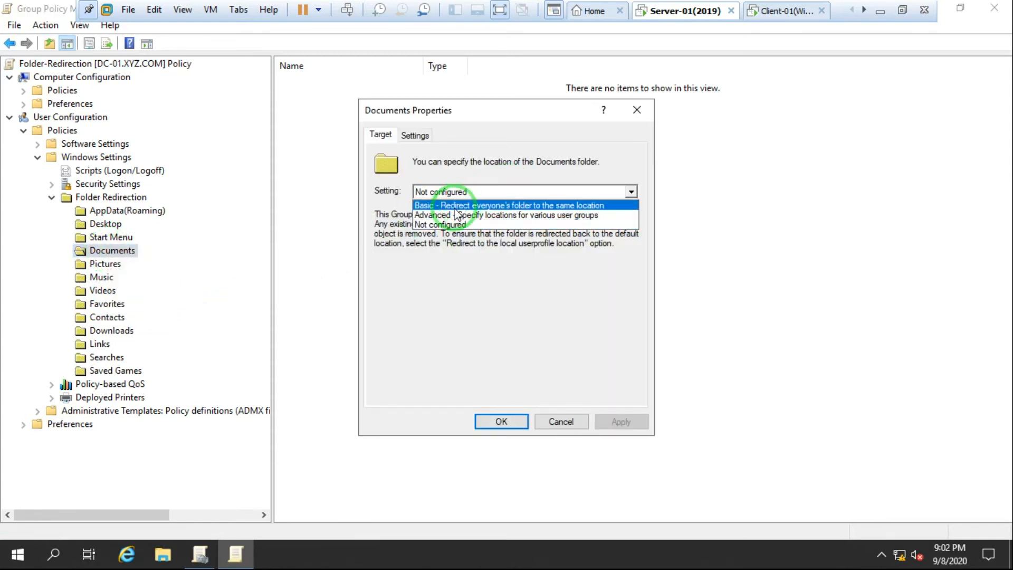
click(464, 202)
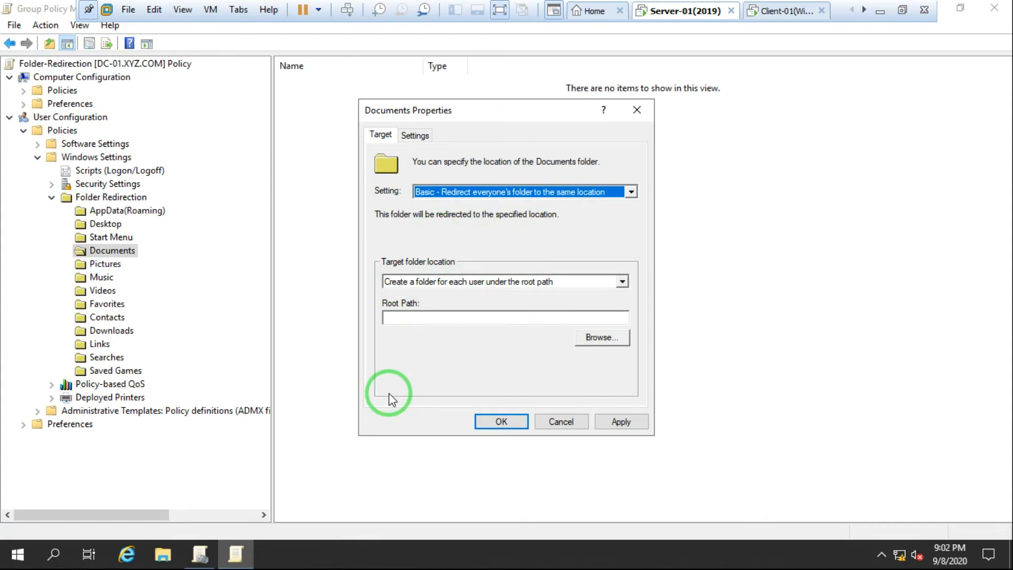
click(164, 559)
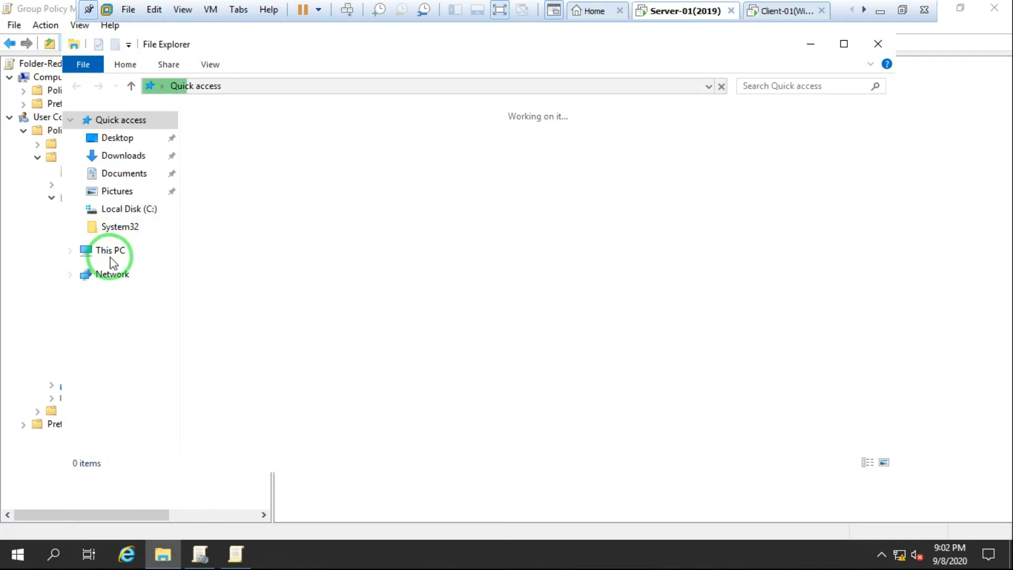
Step: Create a new folder named Data on the C: drive
double_click(110, 257)
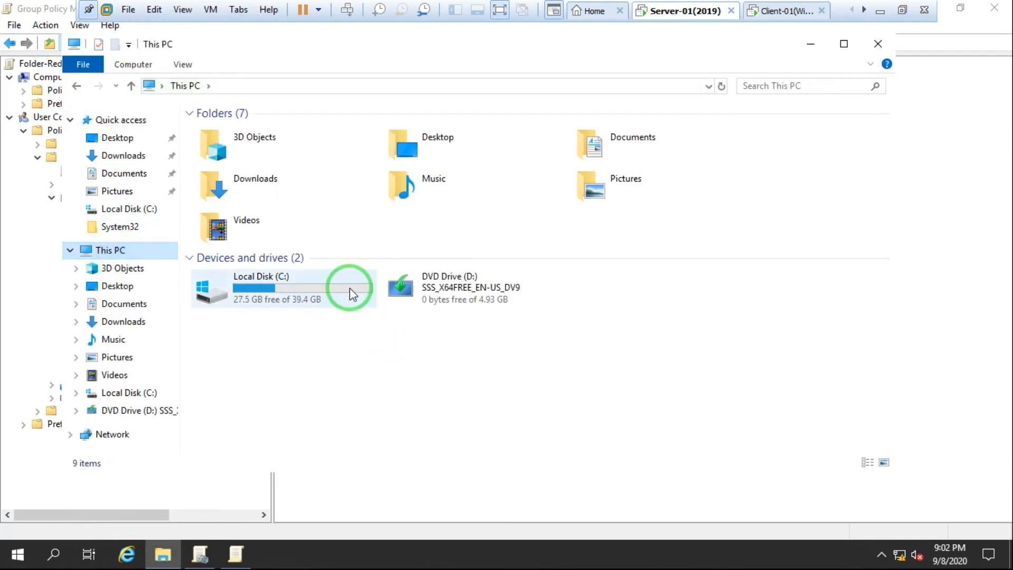
click(272, 288)
double_click(272, 285)
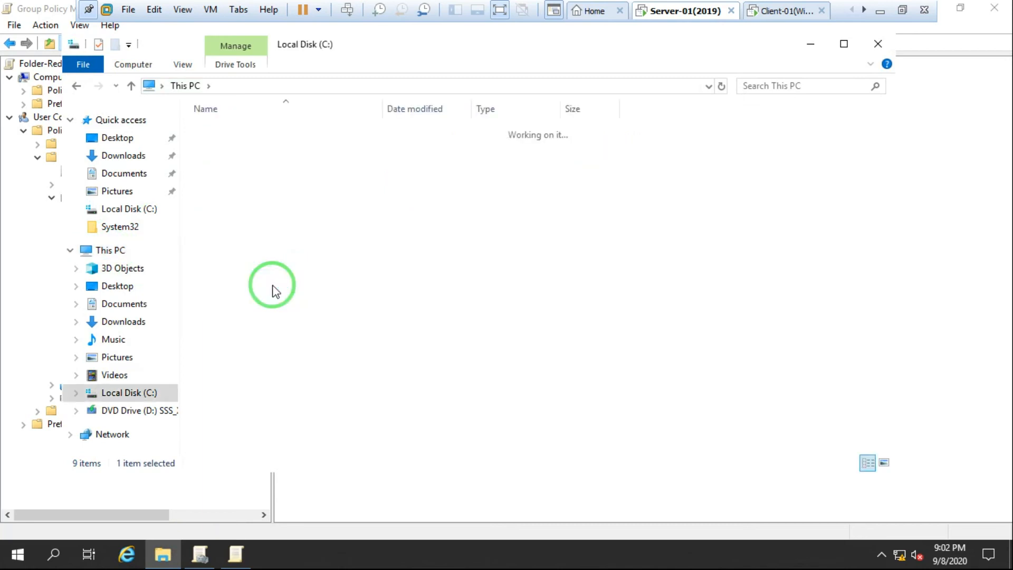
right_click(294, 278)
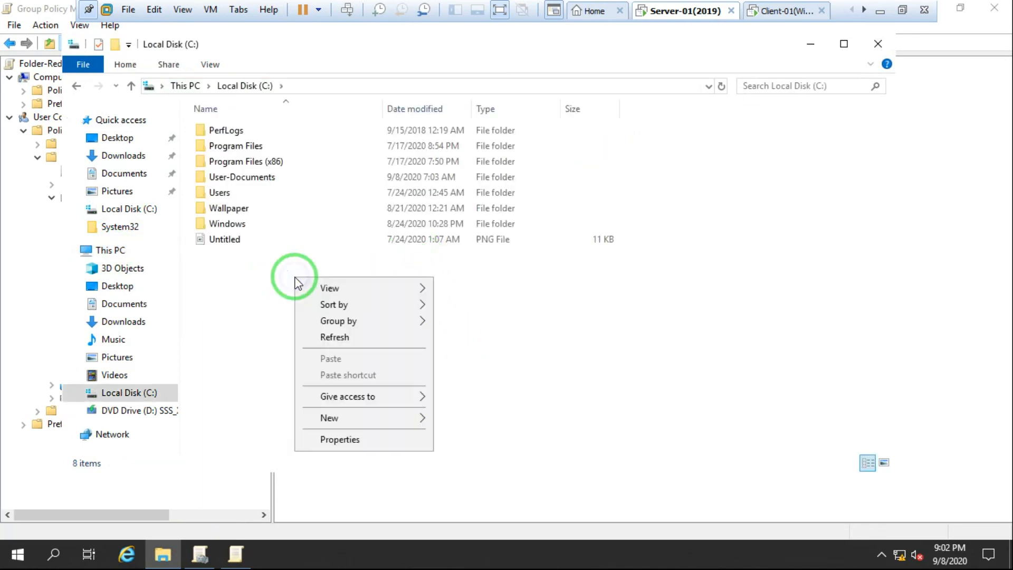
click(358, 418)
click(496, 419)
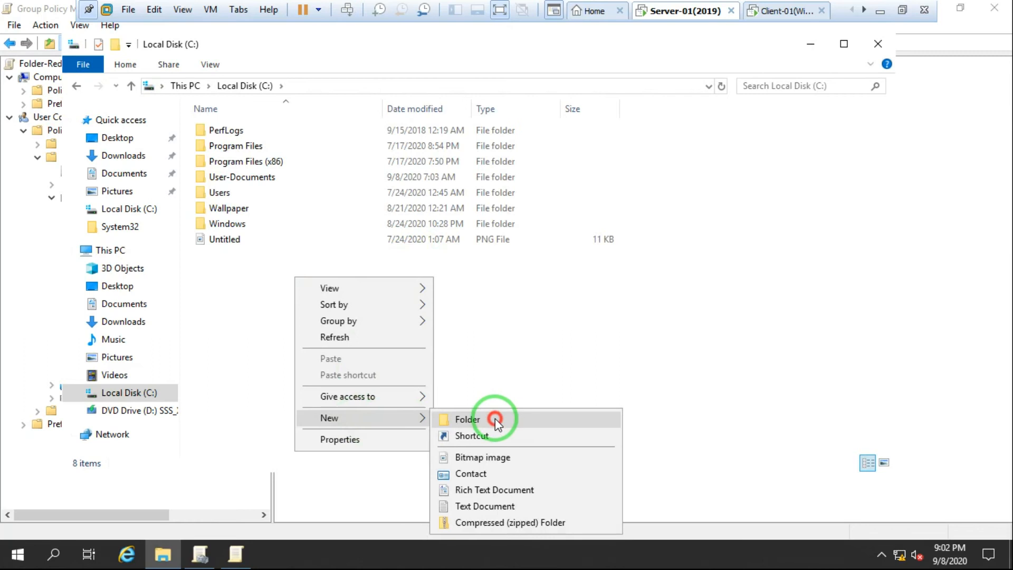
text(DAt)
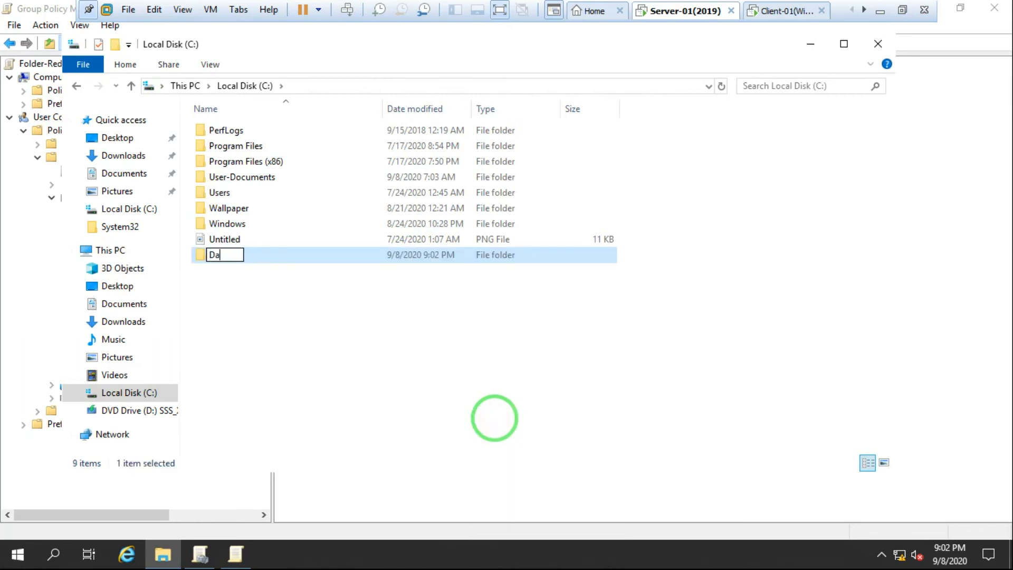
click(365, 350)
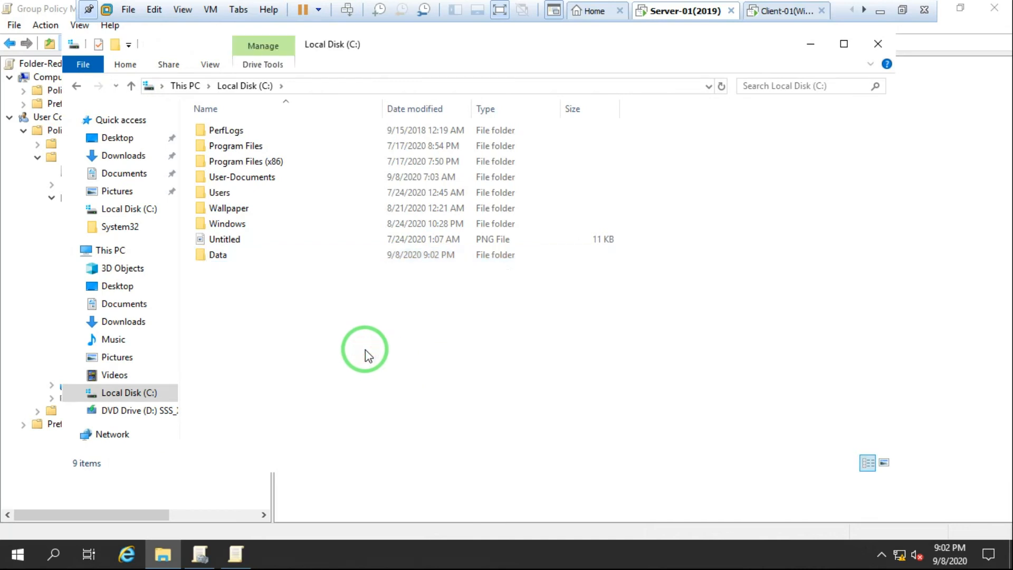
Step: Share the Data folder with Everyone given Full Control, then close File Explorer
right_click(228, 258)
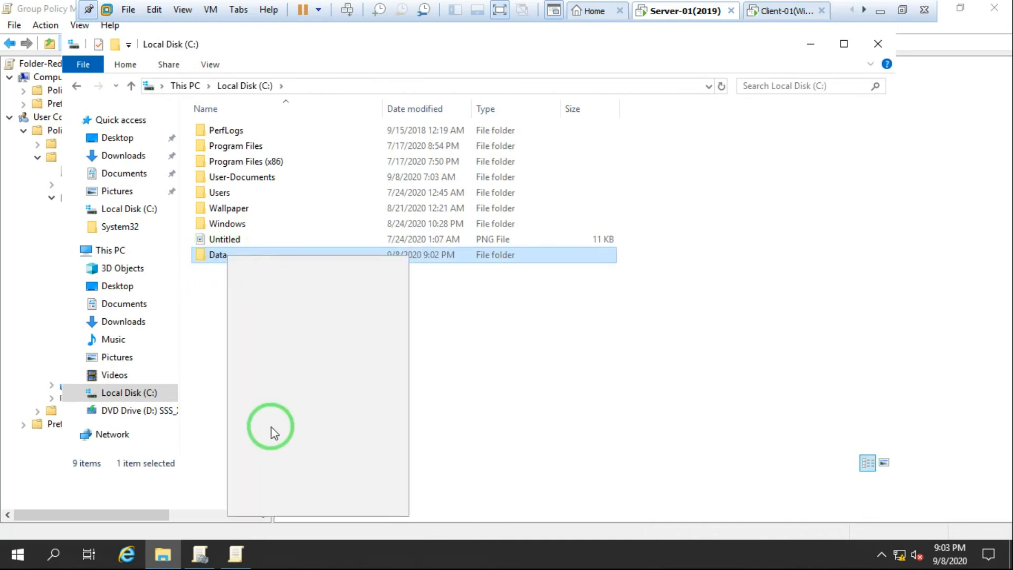
click(277, 507)
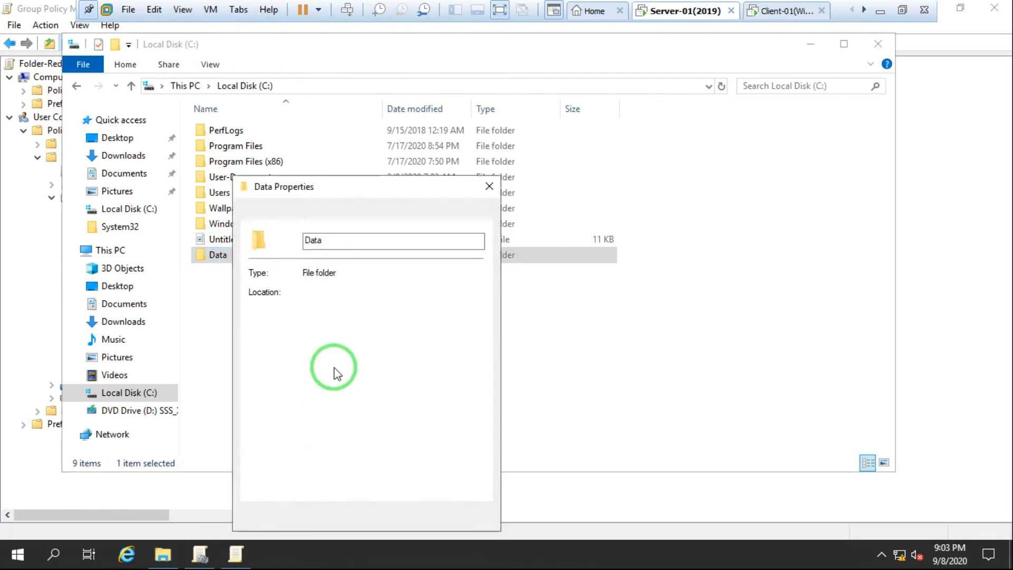
click(295, 210)
click(295, 391)
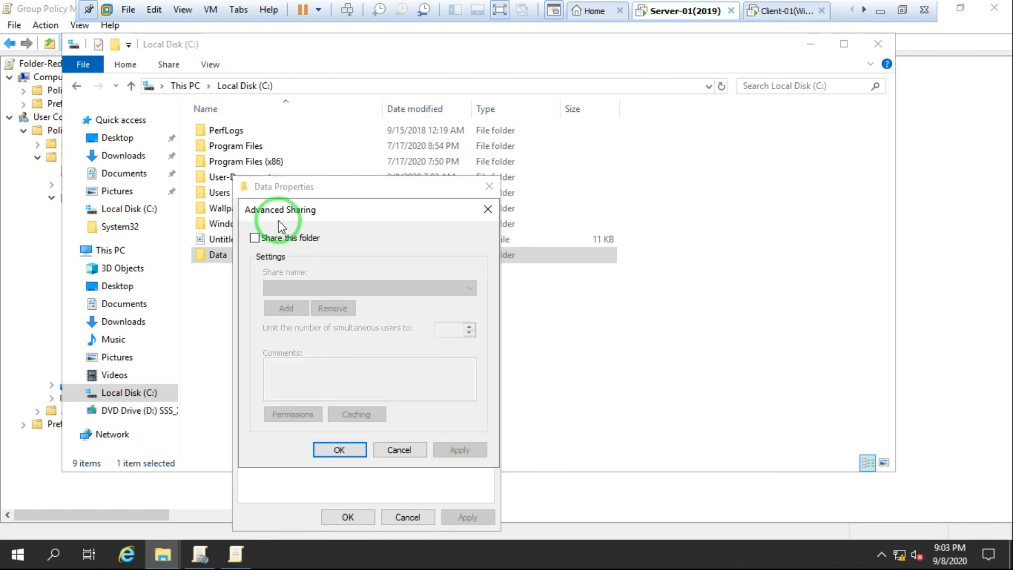
click(281, 244)
click(292, 413)
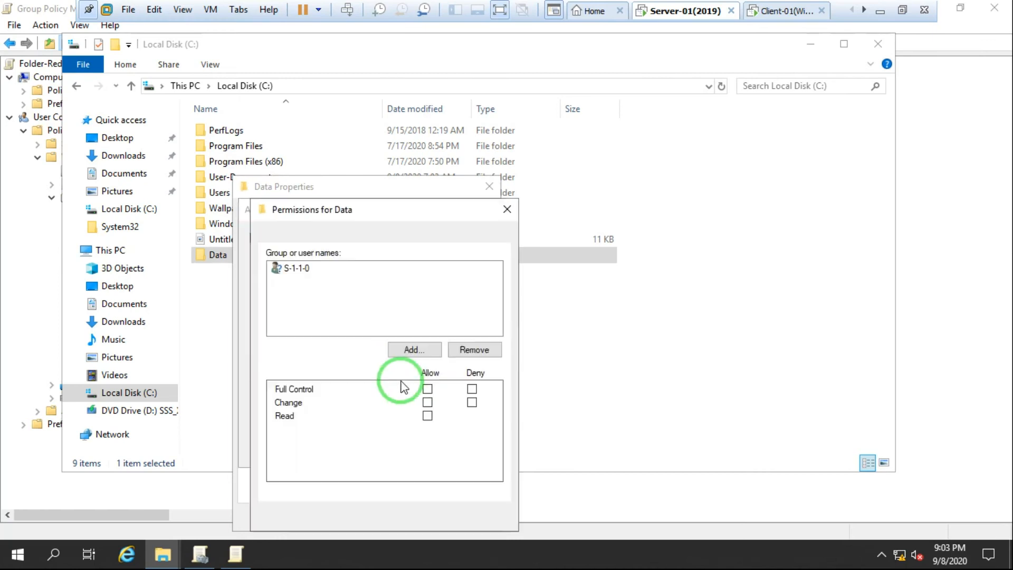
click(426, 389)
click(483, 517)
click(357, 518)
click(333, 450)
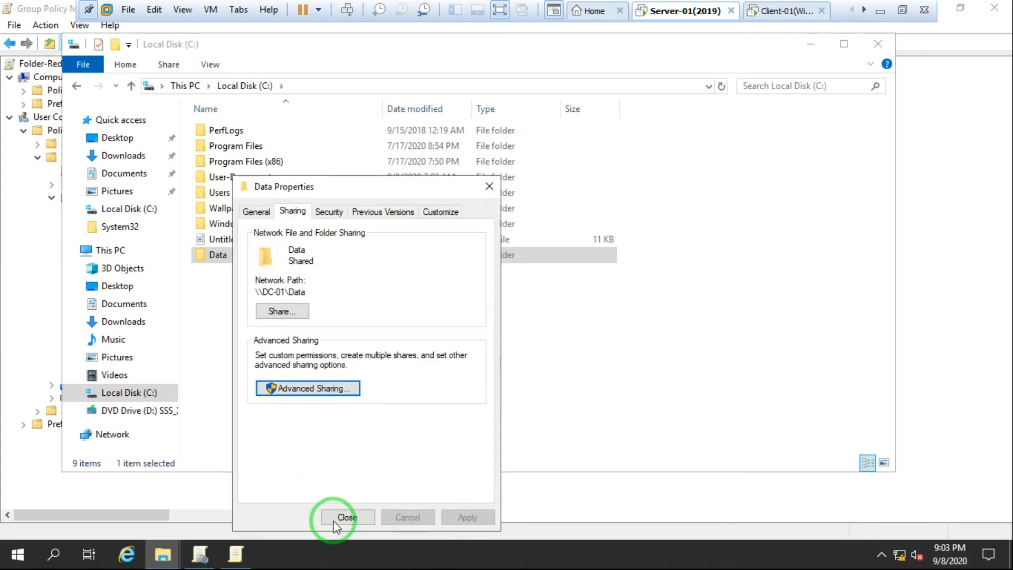
click(333, 517)
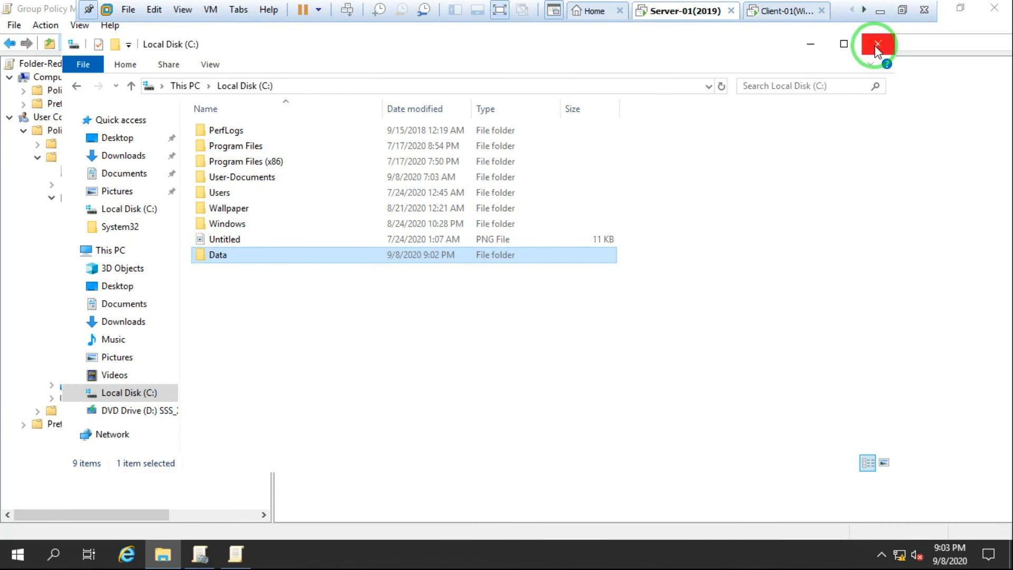
click(877, 44)
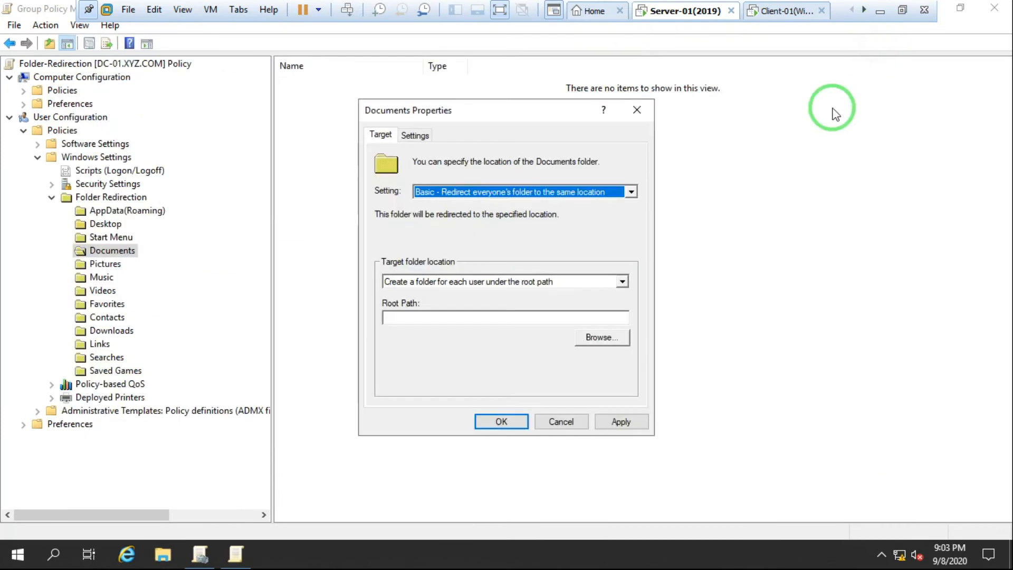
Step: Confirm the server hostname is DC-01 with cmd's hostname, then enter root path \\DC-01\Data
click(466, 317)
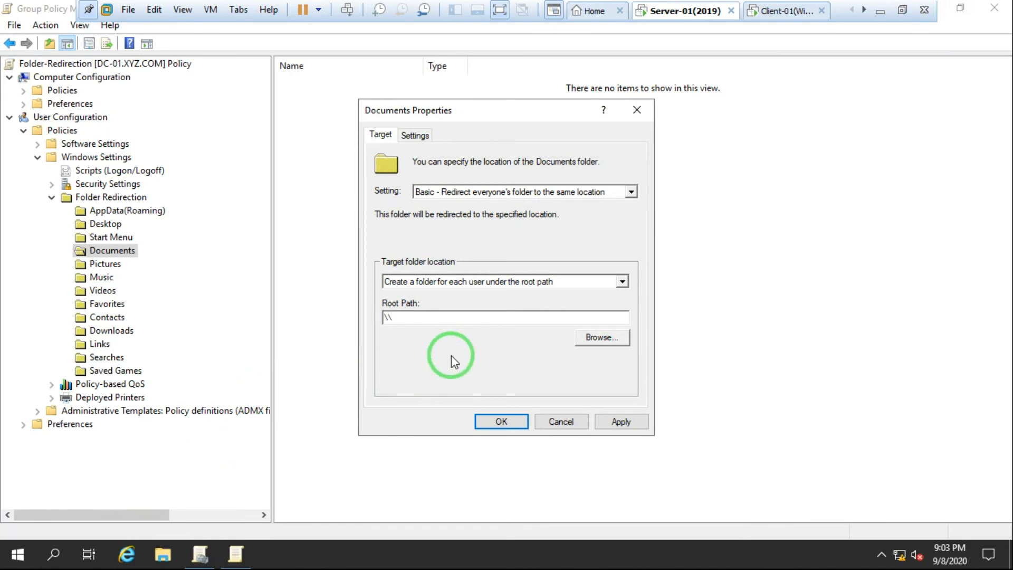
key(super+r)
text(cmd)
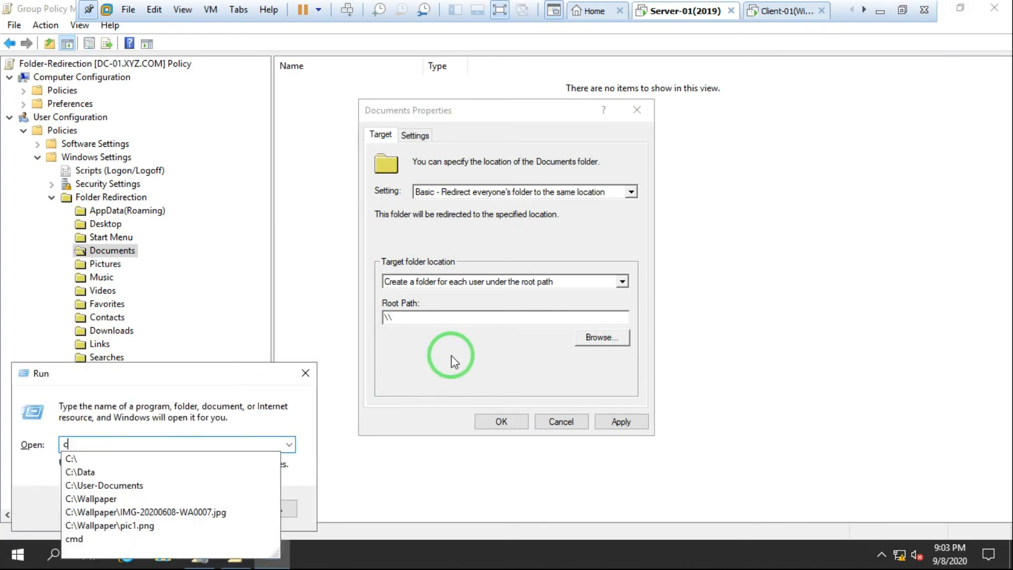
key(Return)
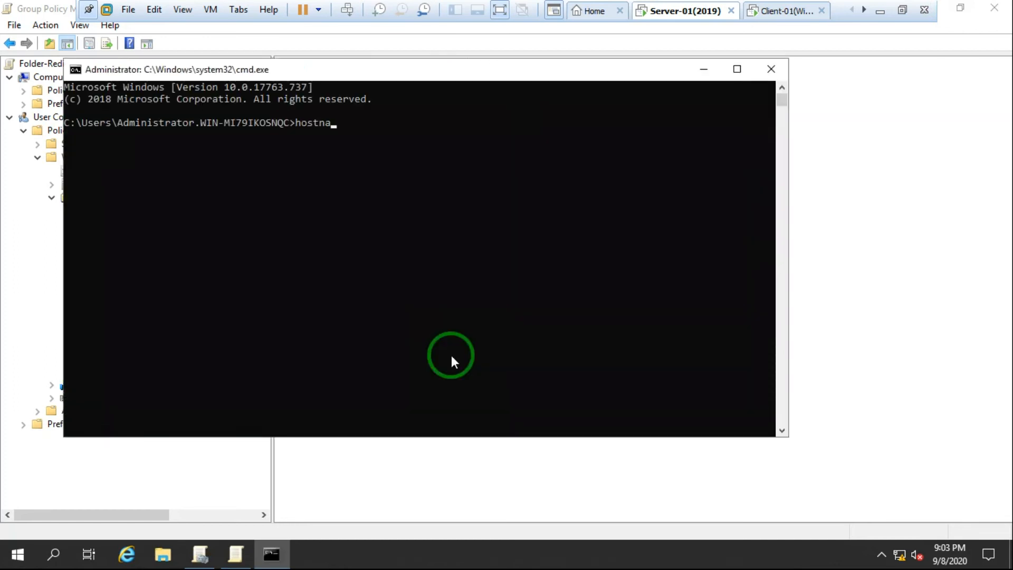
key(Return)
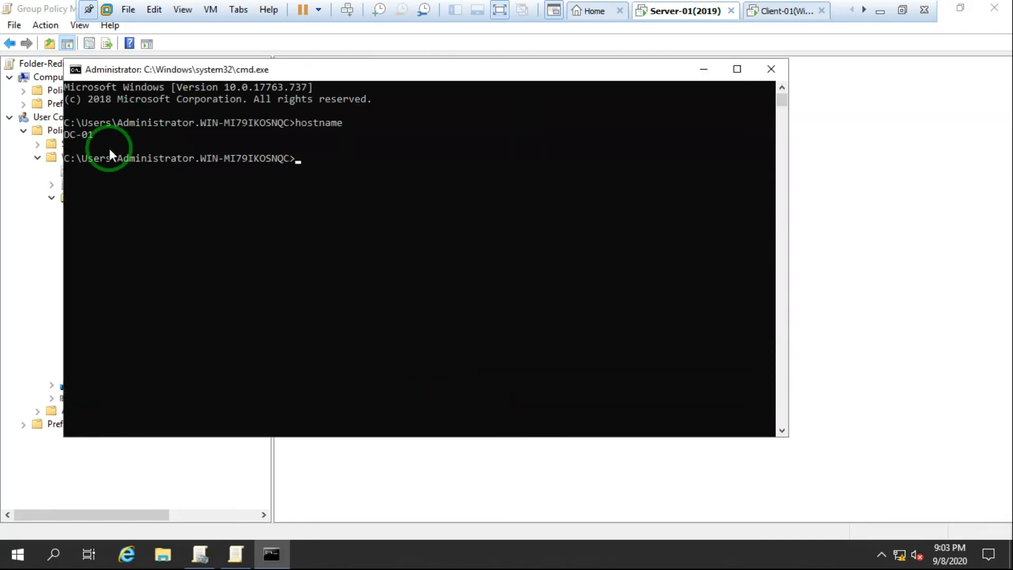
click(770, 69)
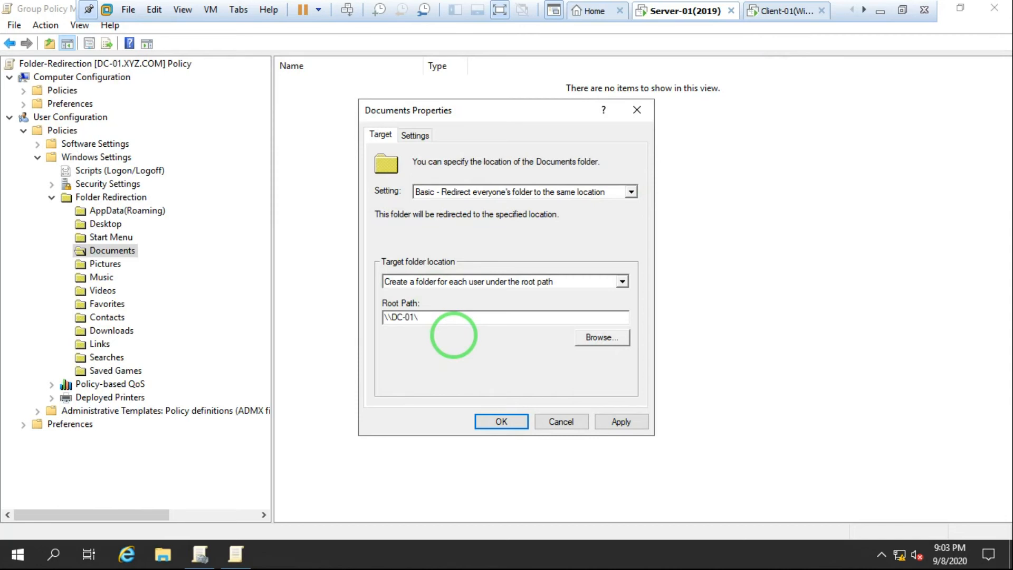
text(Data)
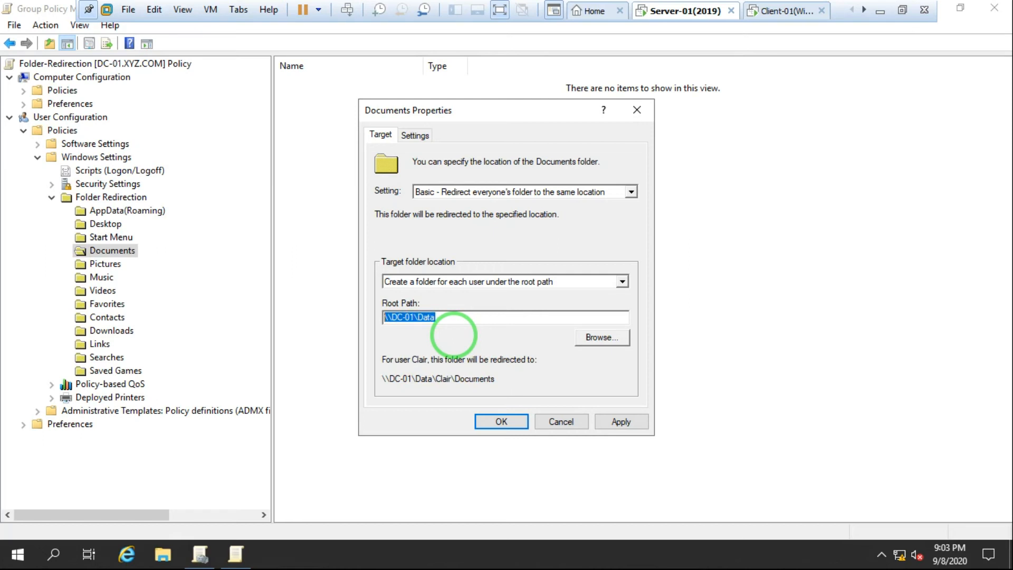
Step: Verify the \\DC-01\Data share opens from the Run box, then close it
key(super+r)
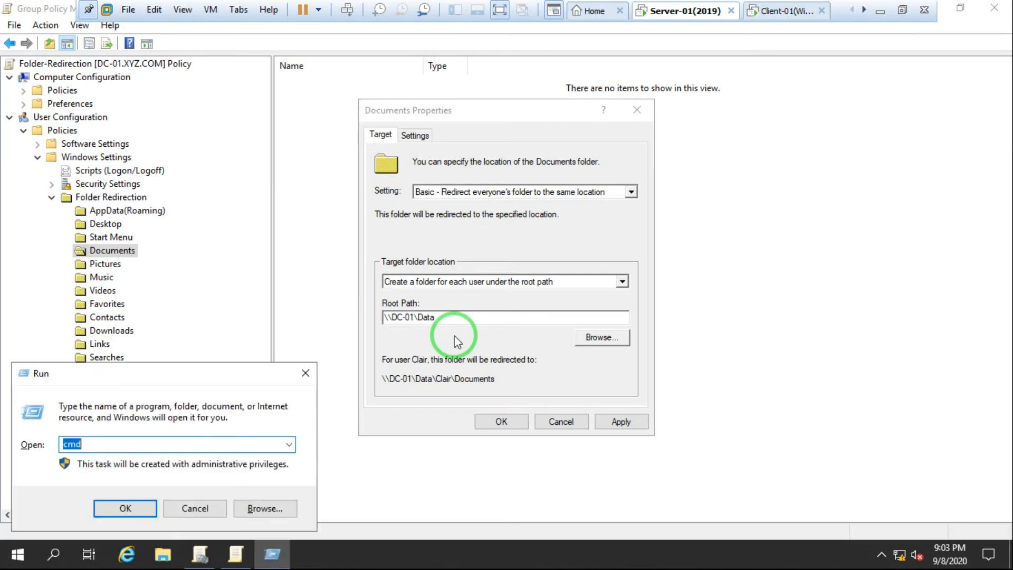
text(\\DC-01\Data)
key(Return)
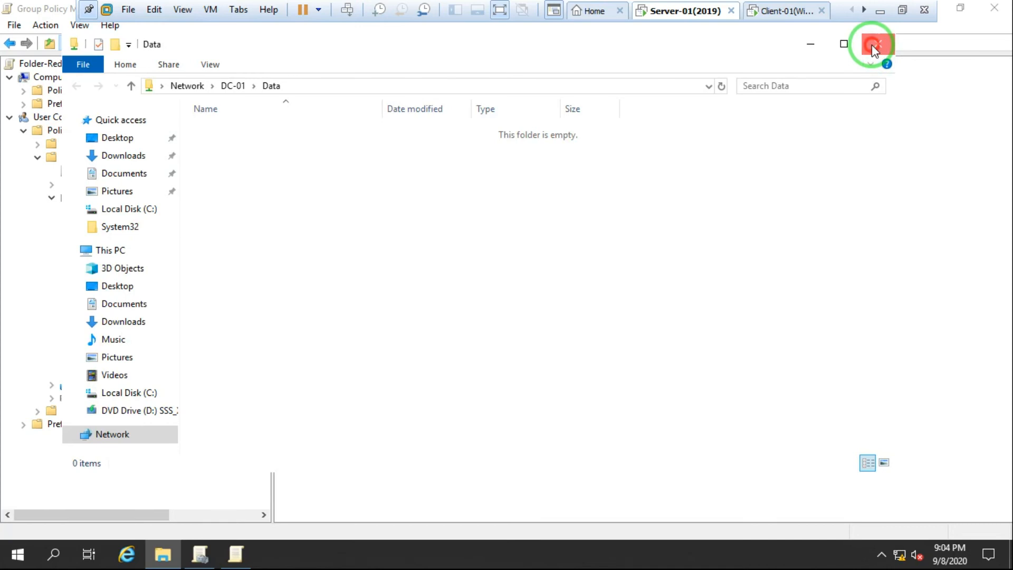
click(873, 46)
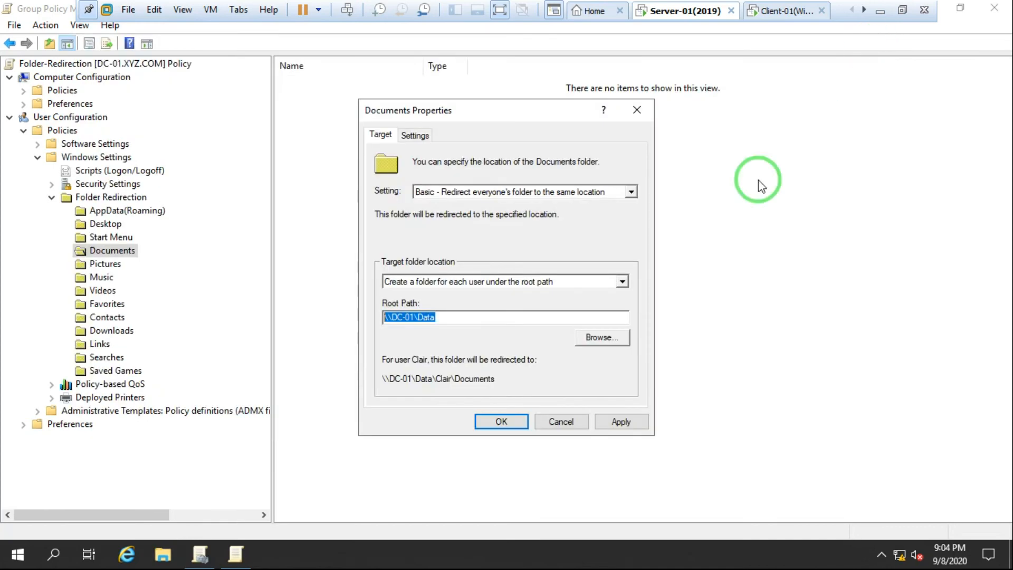
Step: Apply the Documents redirection, answer No to the older-OS warning, and close properties
click(621, 422)
click(555, 352)
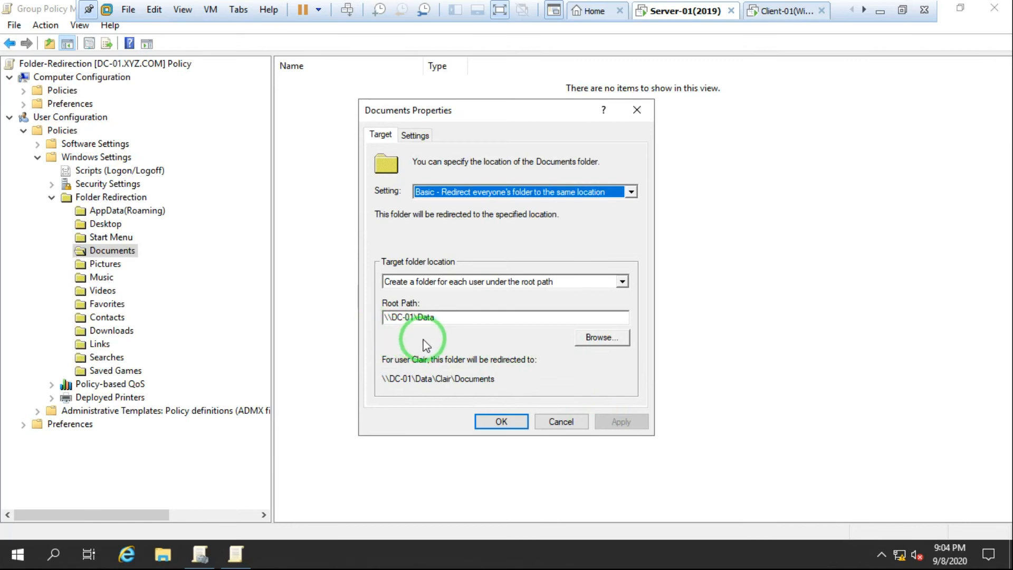
click(482, 424)
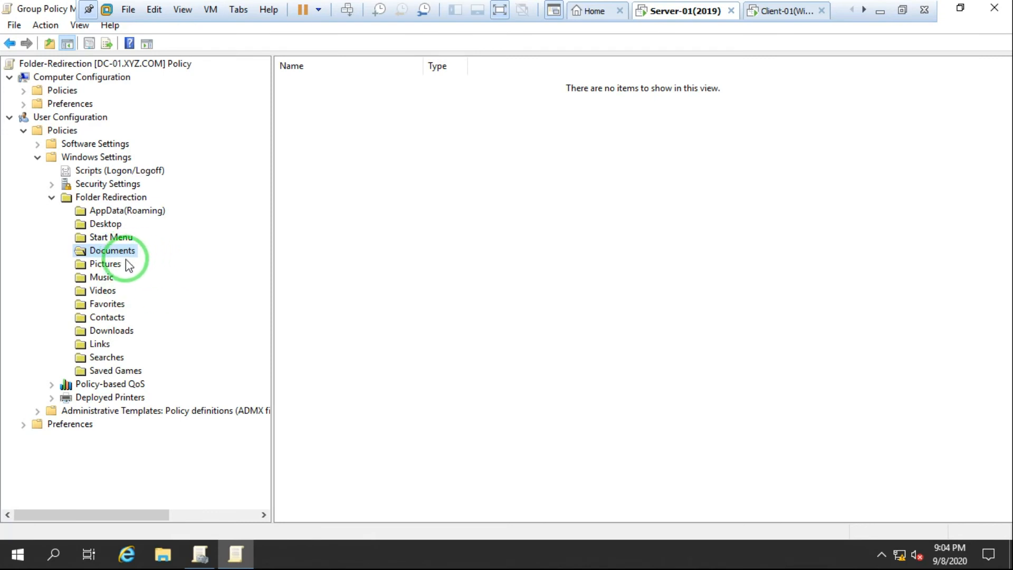
Step: Close the Group Policy editor and management console, then refresh the desktop
click(1004, 13)
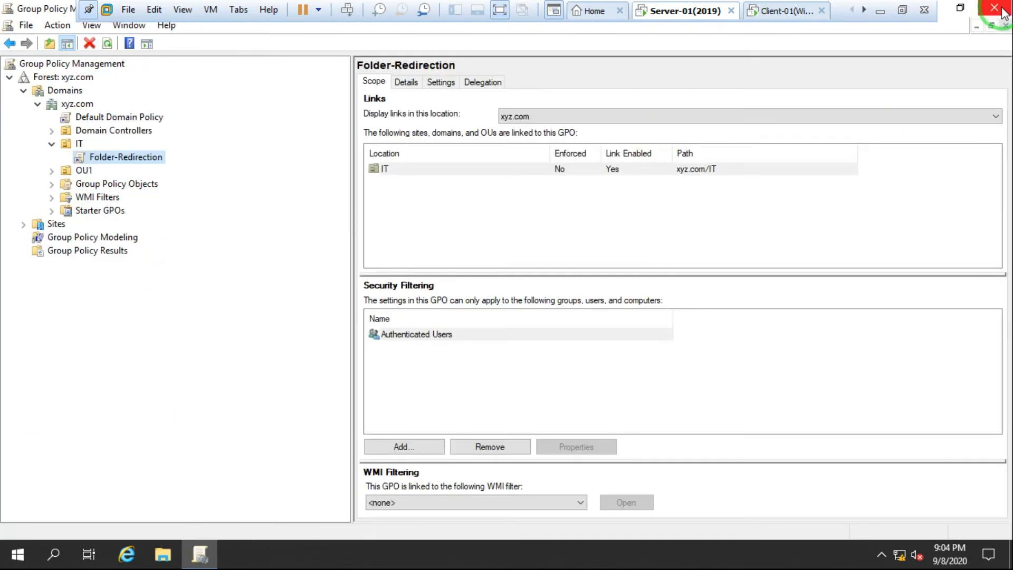
click(1004, 13)
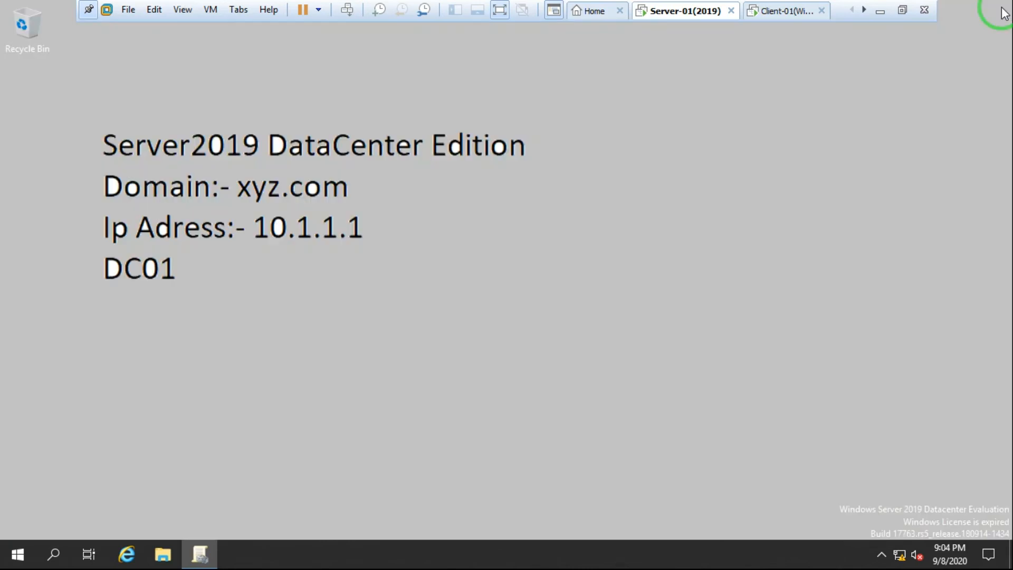
right_click(587, 287)
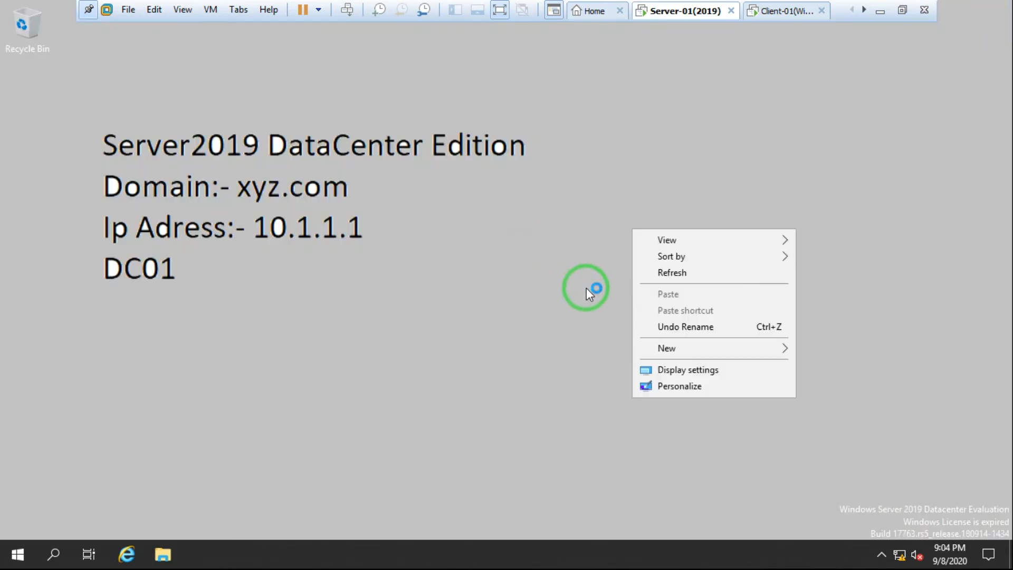
click(699, 270)
Step: Run gpupdate /force from the Run box and leave the VM's full-screen view
key(super+r)
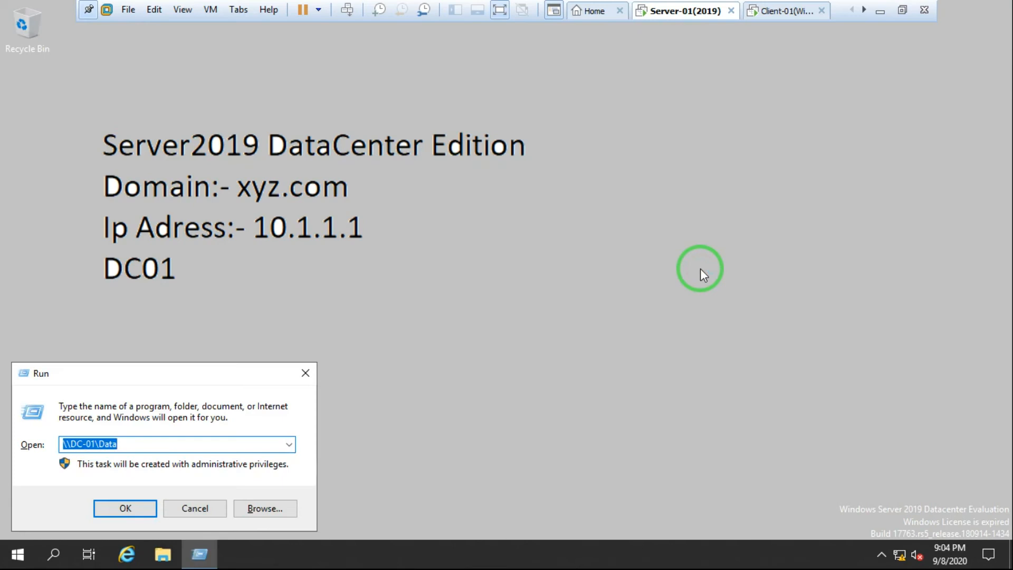
text(gpup)
key(Down)
key(Return)
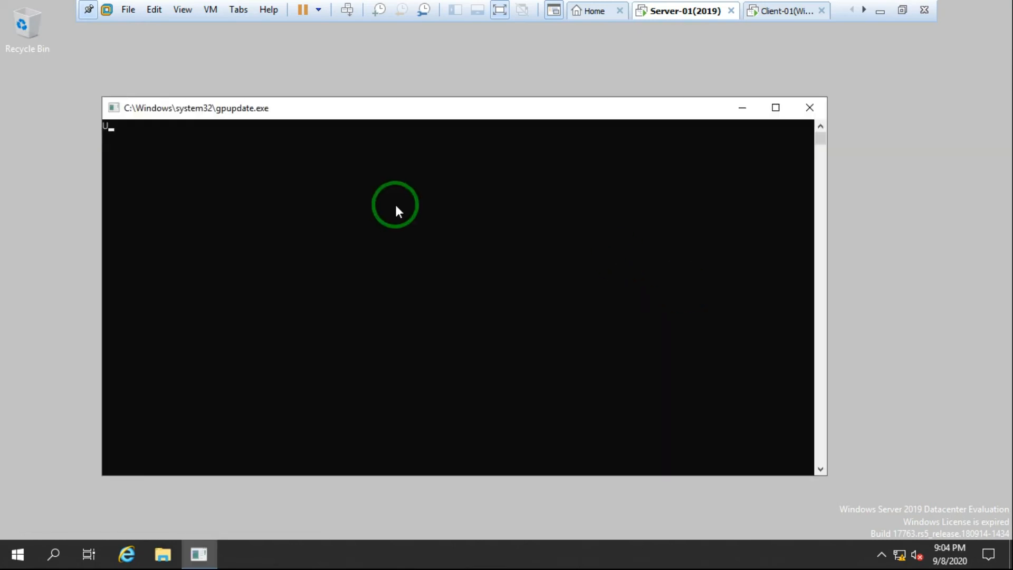
drag(394, 117, 387, 100)
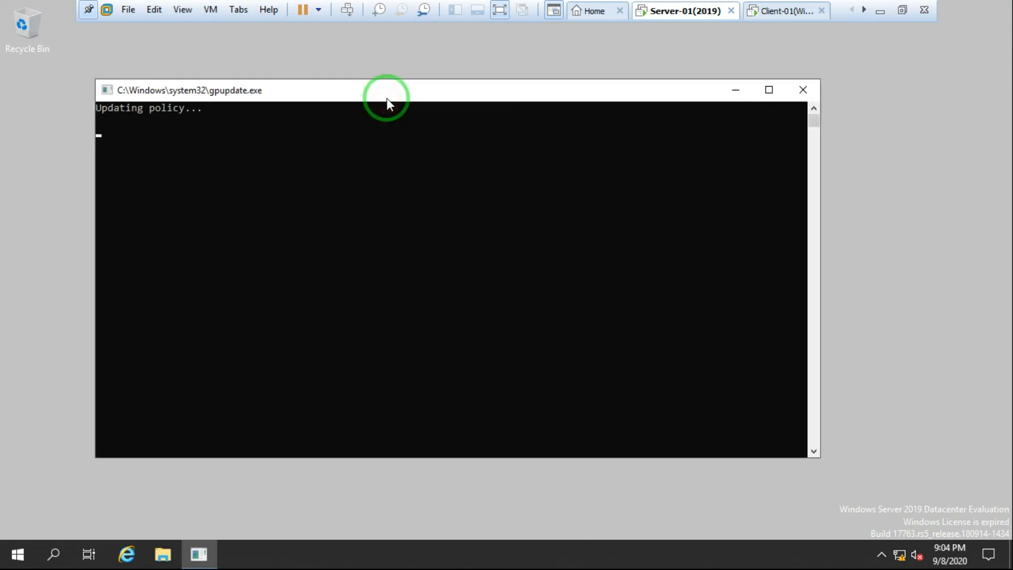
click(903, 11)
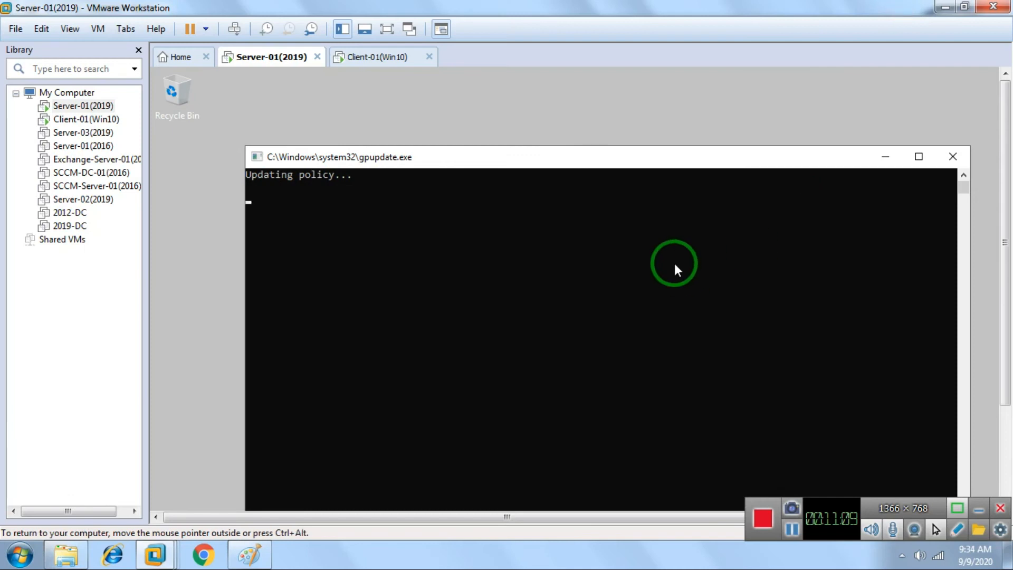
Step: Bring Active Directory Users and Computers forward, showing the IT OU's users in full screen
drag(628, 160, 593, 117)
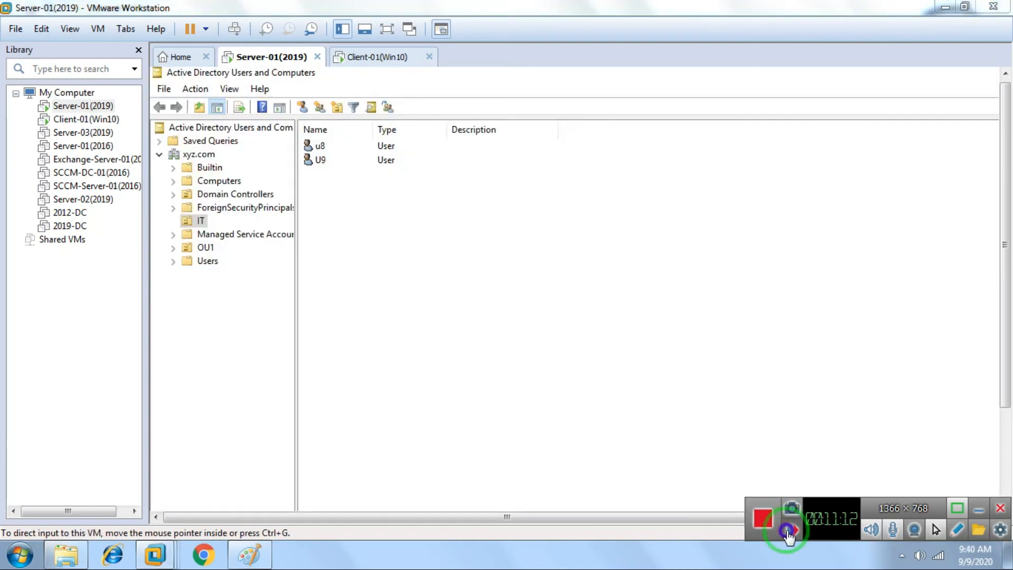
click(788, 531)
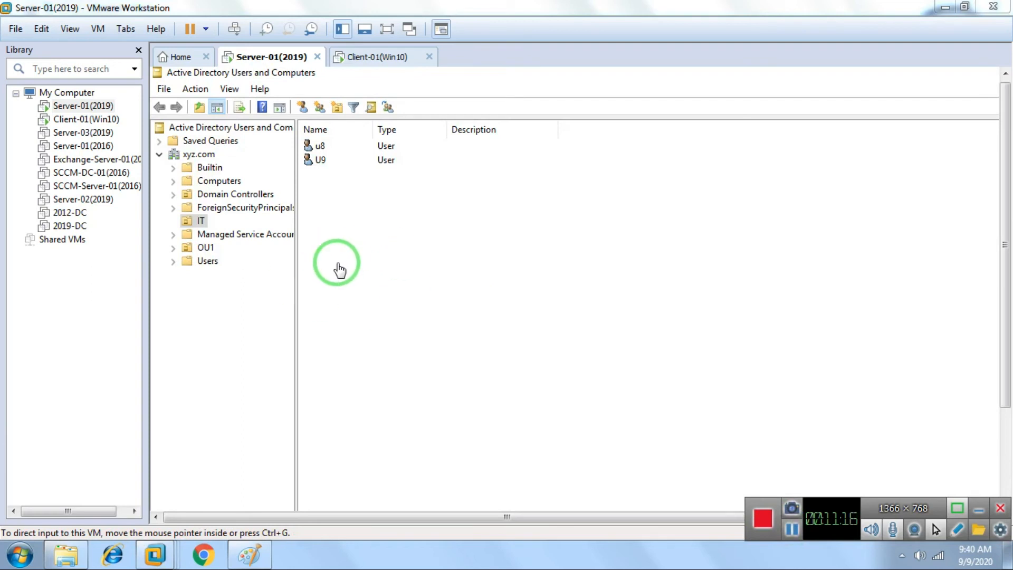
click(386, 29)
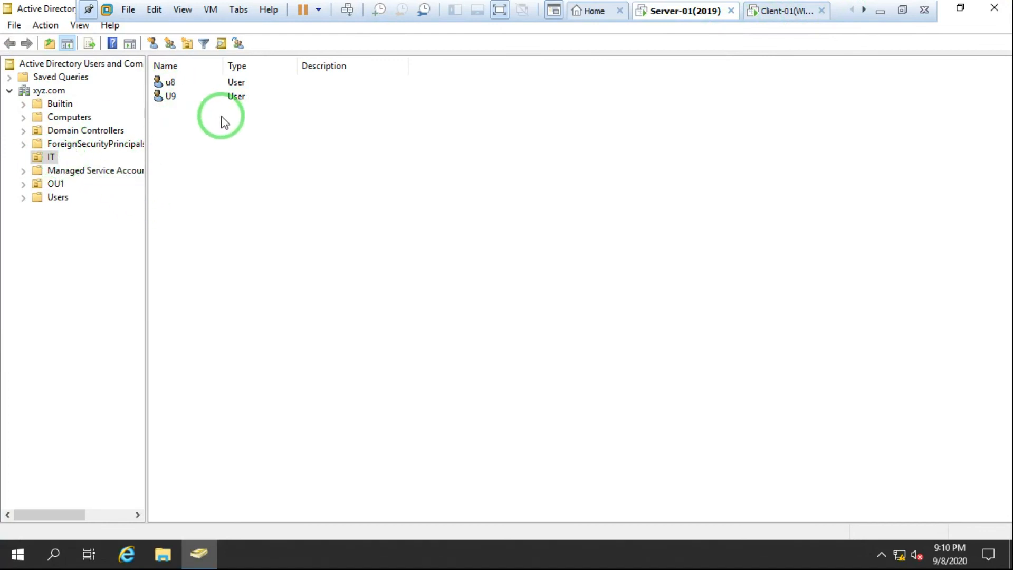
Step: Switch to the Client-01 VM, sign in as domain user u8, and return to full screen
click(864, 11)
click(707, 13)
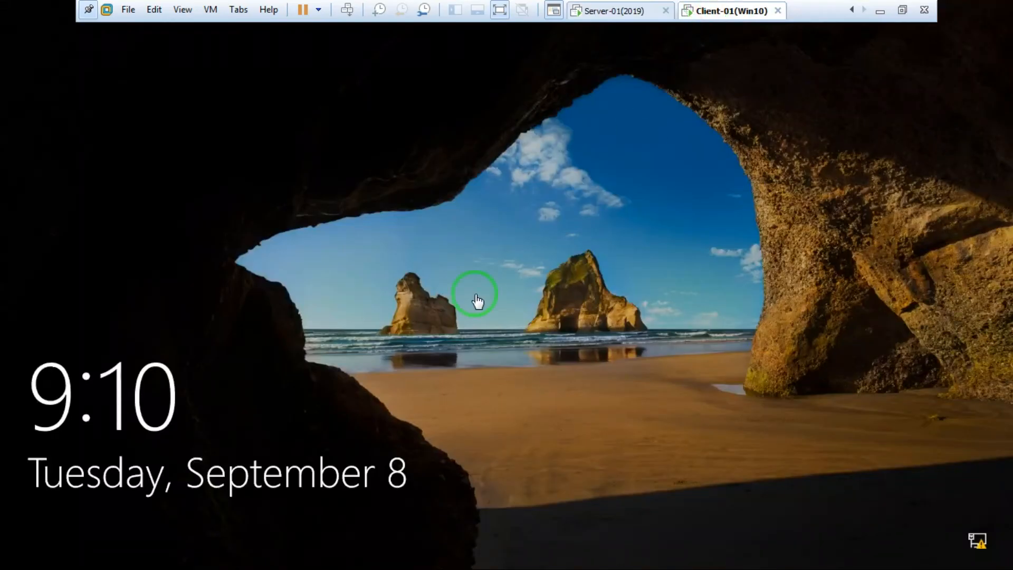
click(416, 316)
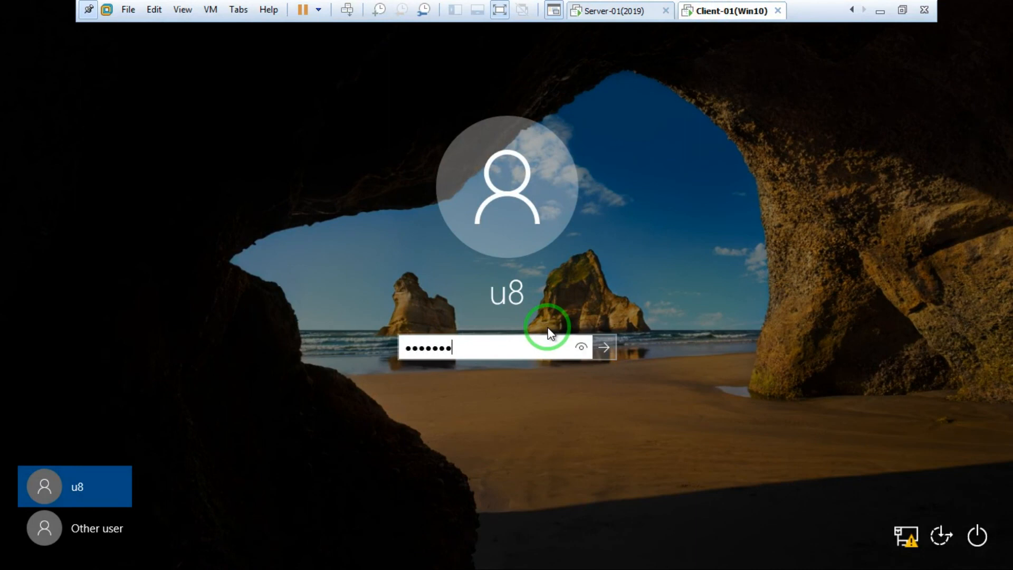
key(Return)
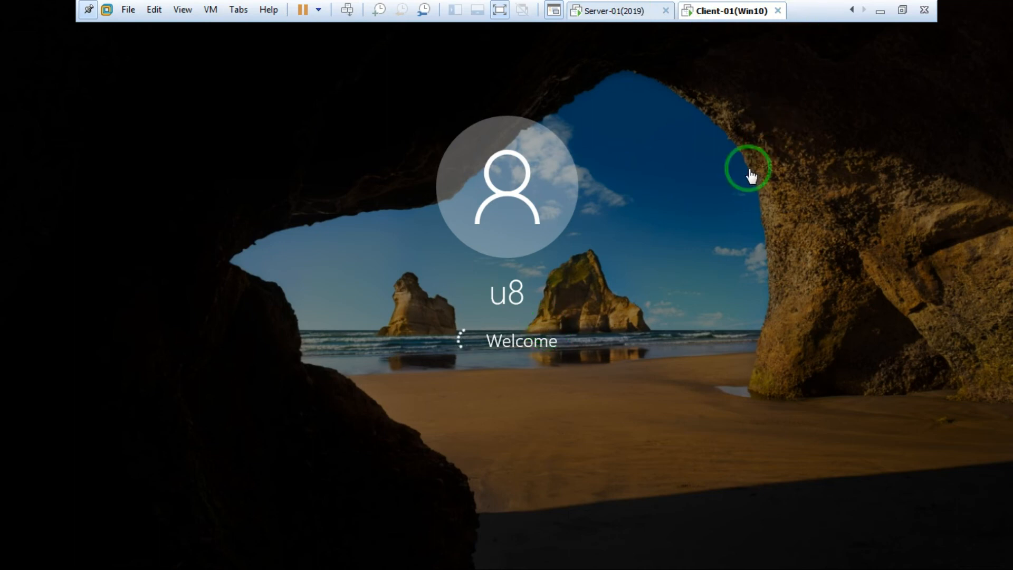
click(880, 12)
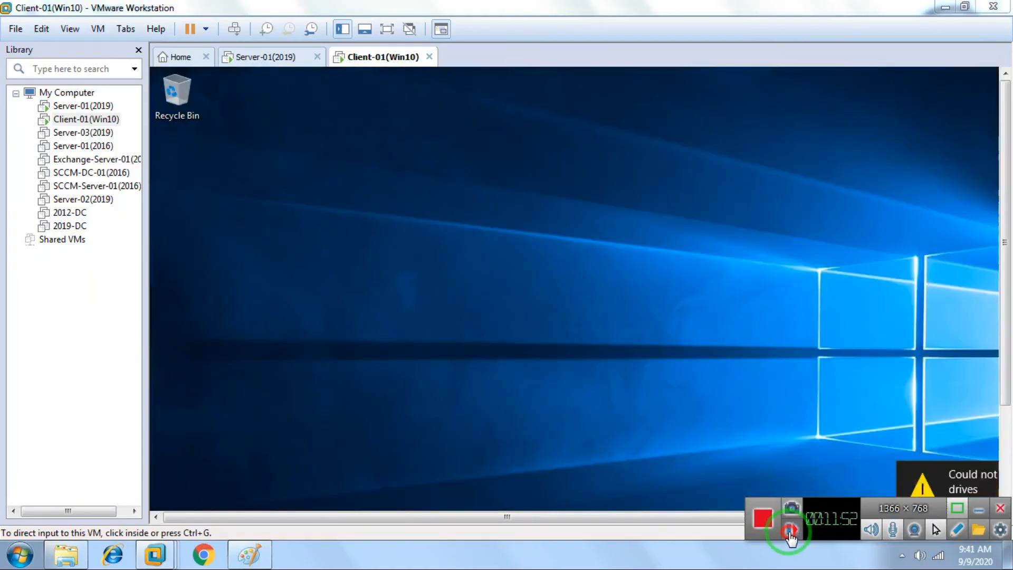
click(789, 530)
click(386, 30)
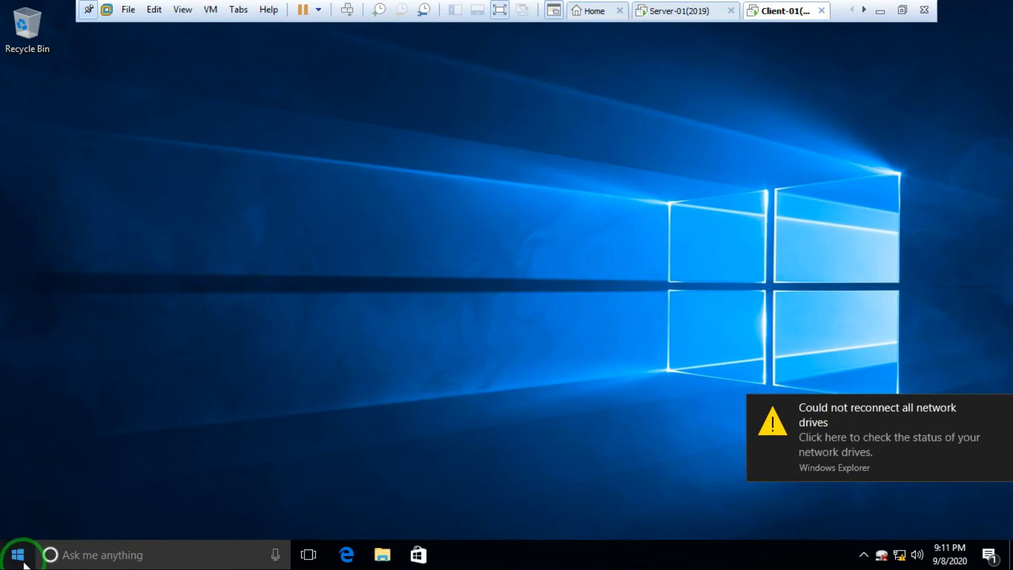
Step: Open File Explorer on the client, dismiss the network-drive warning, and select Documents
click(381, 297)
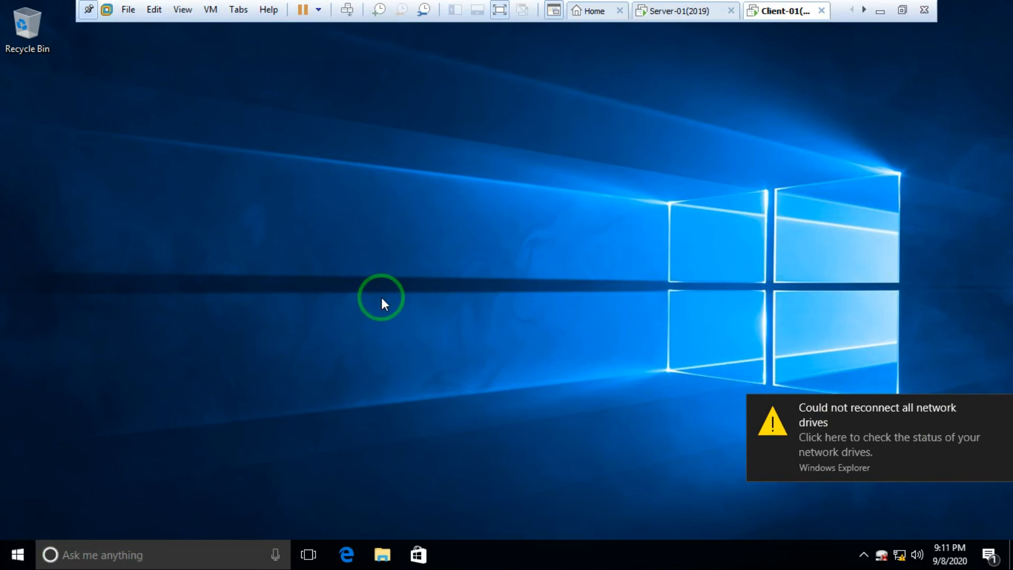
key(super+e)
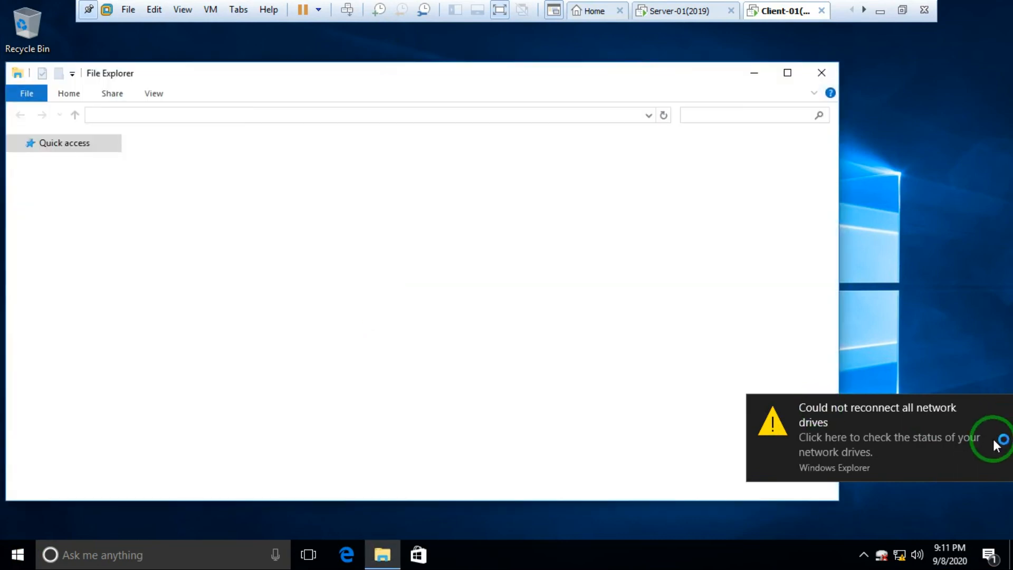
click(1001, 407)
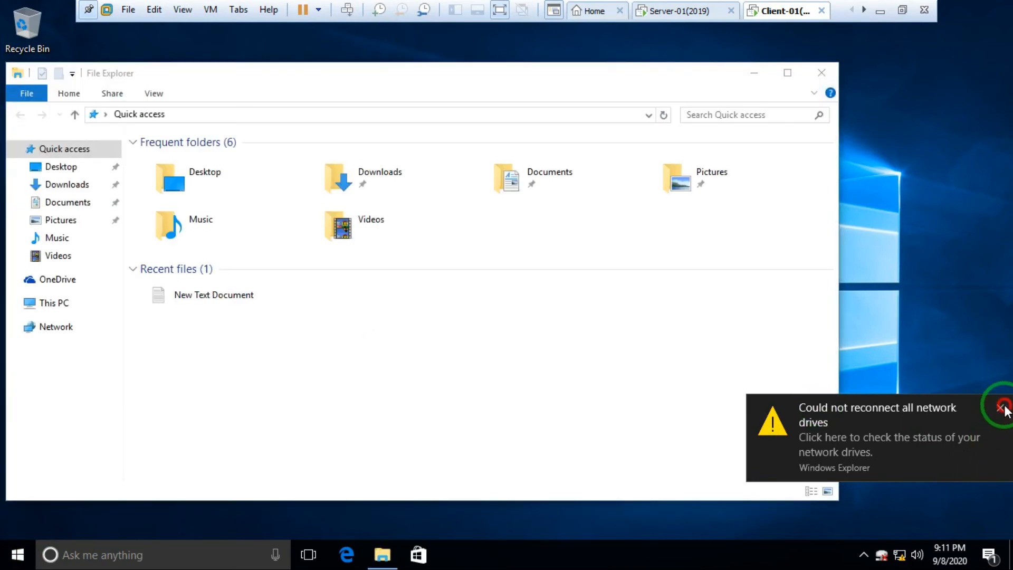
click(426, 66)
drag(196, 78, 261, 72)
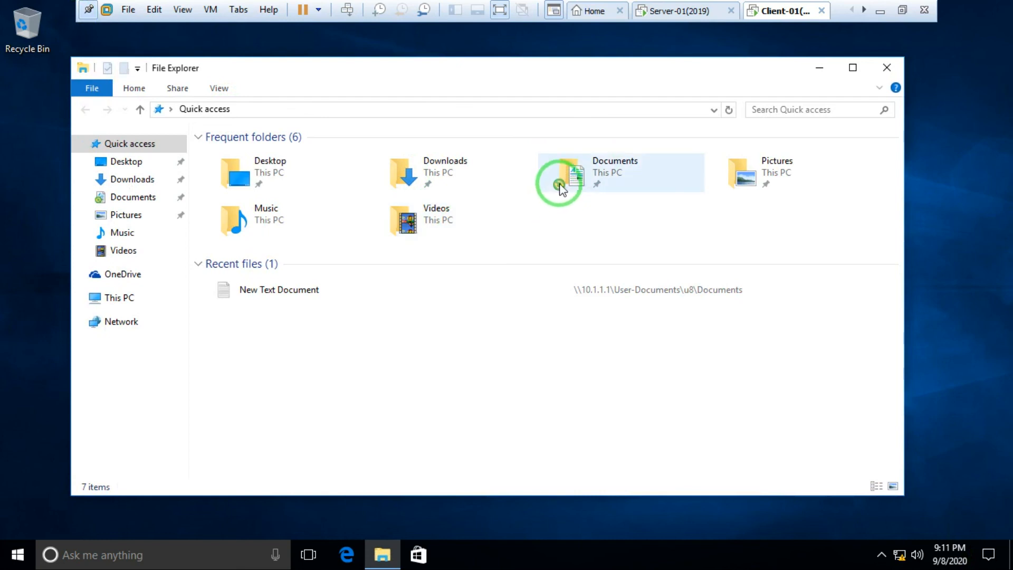
click(603, 171)
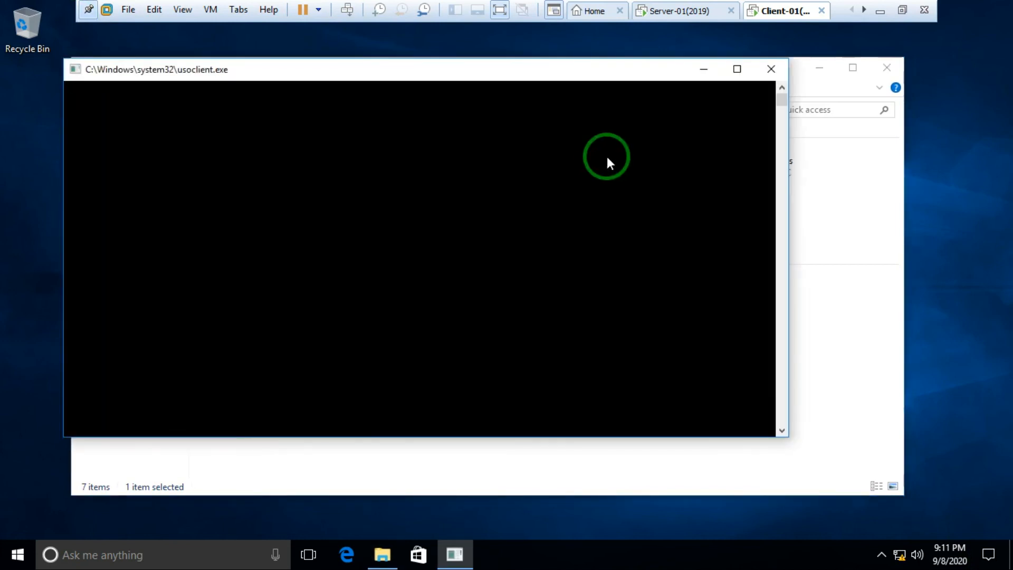
click(767, 68)
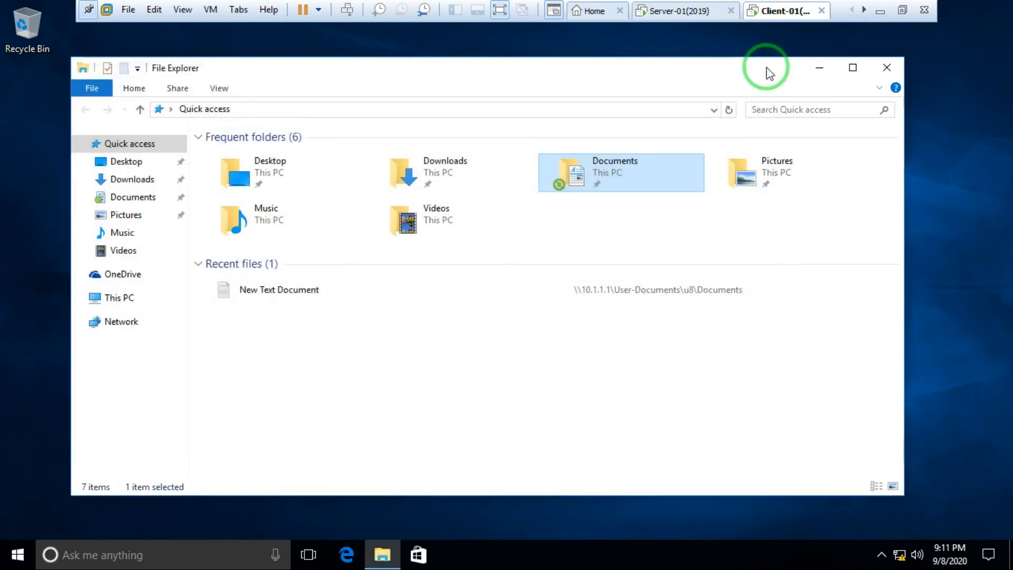
Step: Check Documents properties show the location \\DC-01\Data\u8, then open the folder
right_click(589, 181)
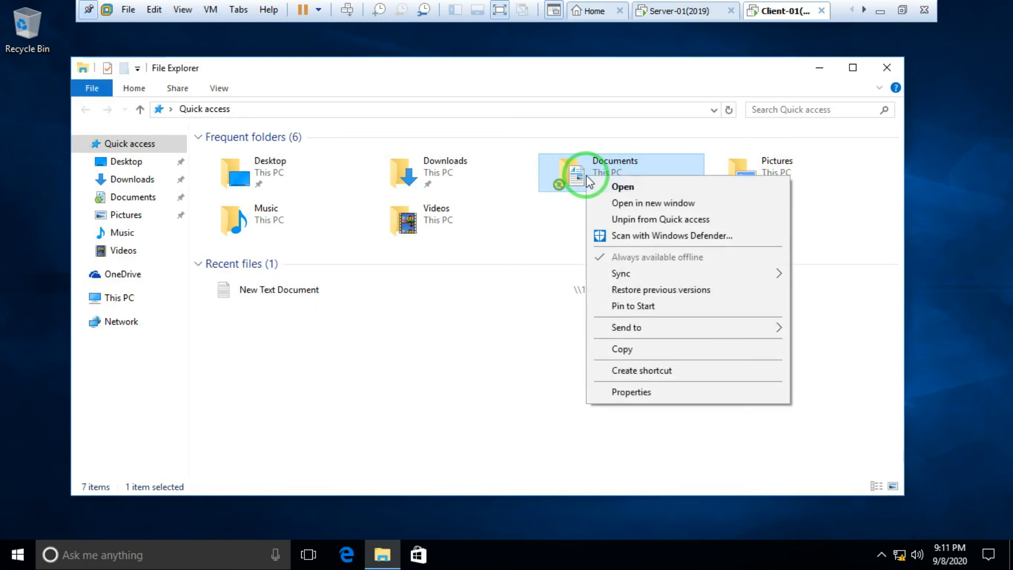
click(642, 393)
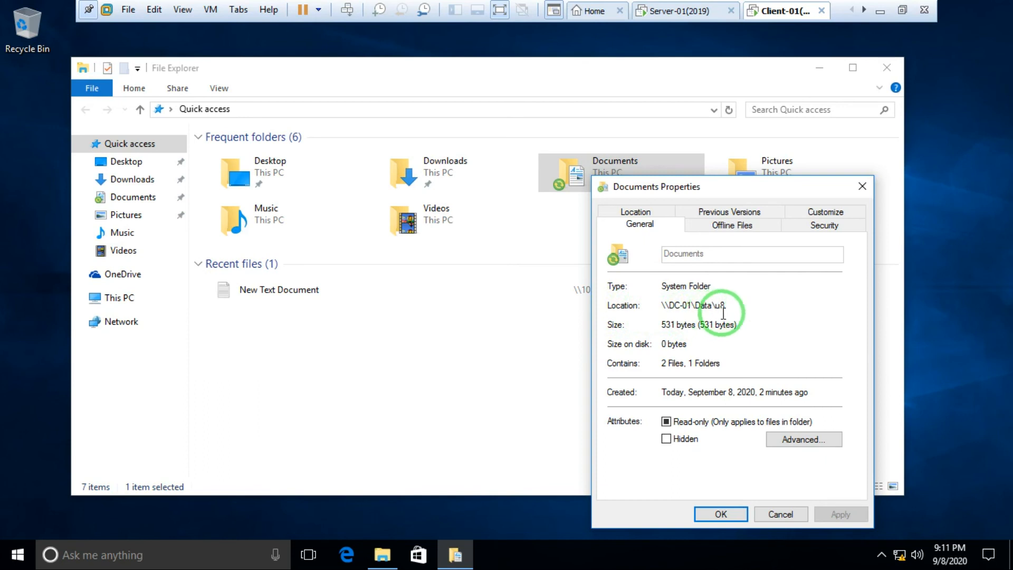
click(862, 188)
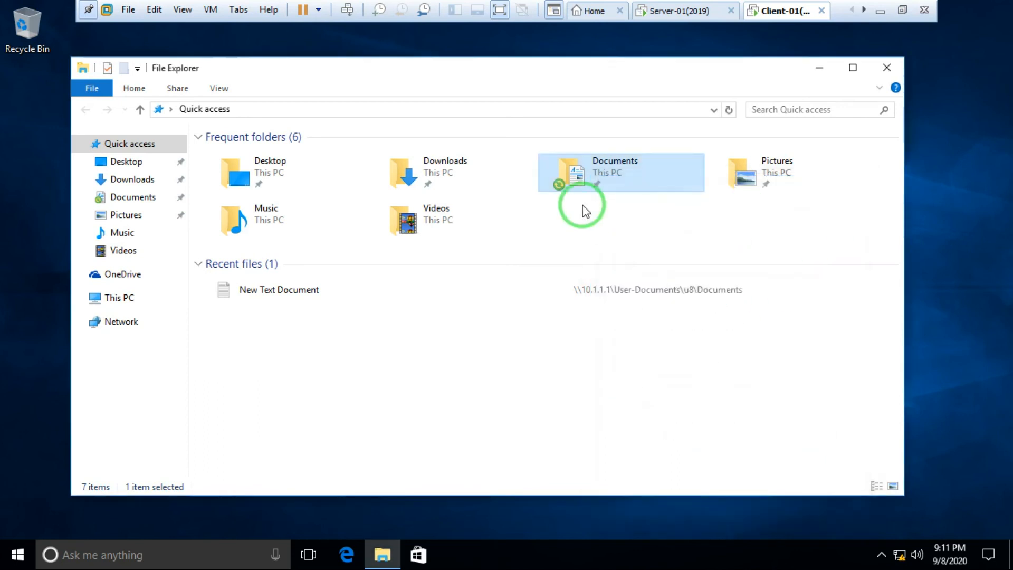
double_click(594, 180)
Step: Create a New folder inside u8's redirected Documents folder
right_click(211, 214)
click(293, 354)
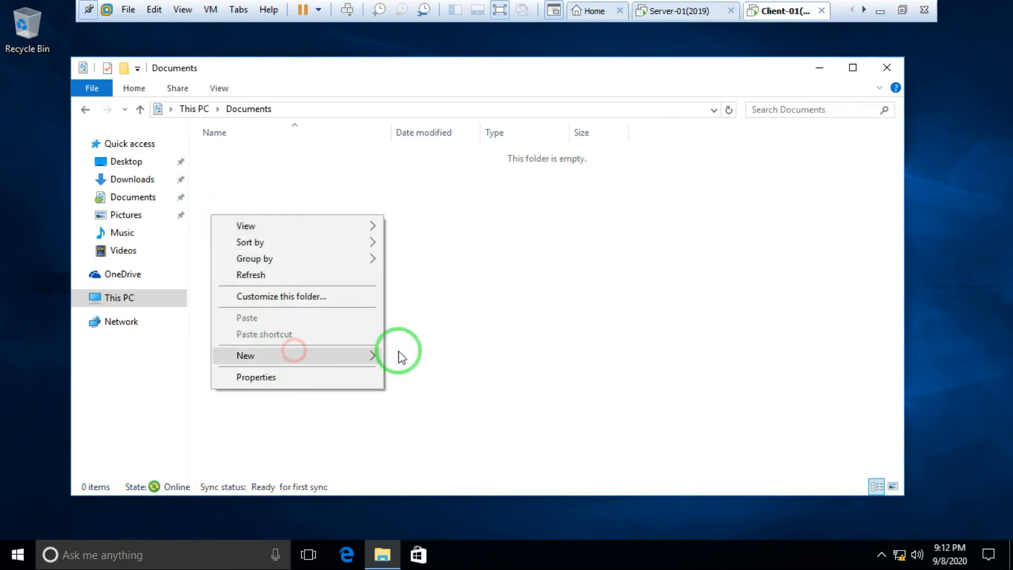
click(466, 267)
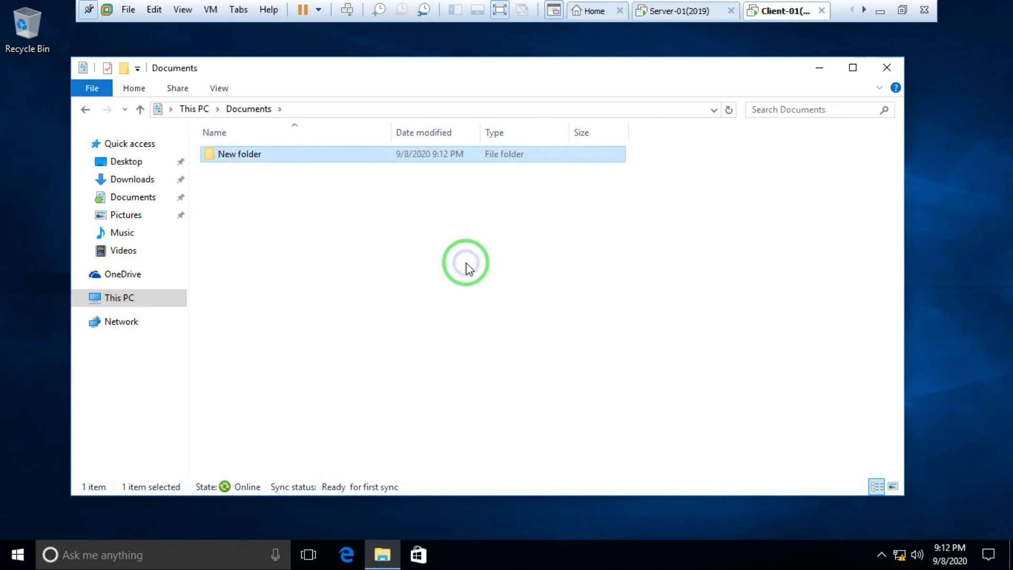
Step: Add a New Text Document with its default name, then close the Documents window
right_click(467, 265)
click(538, 418)
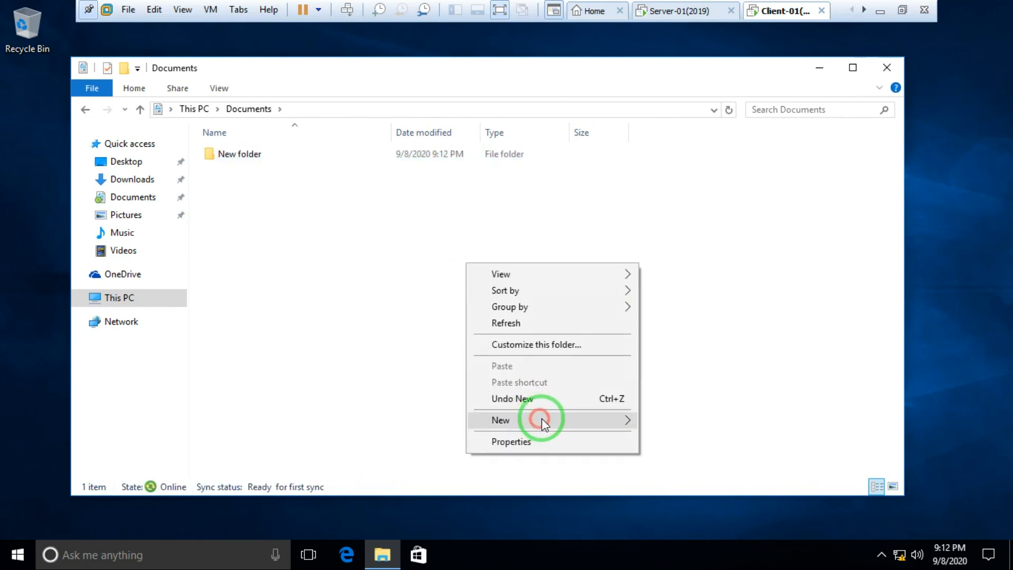
click(696, 509)
click(681, 324)
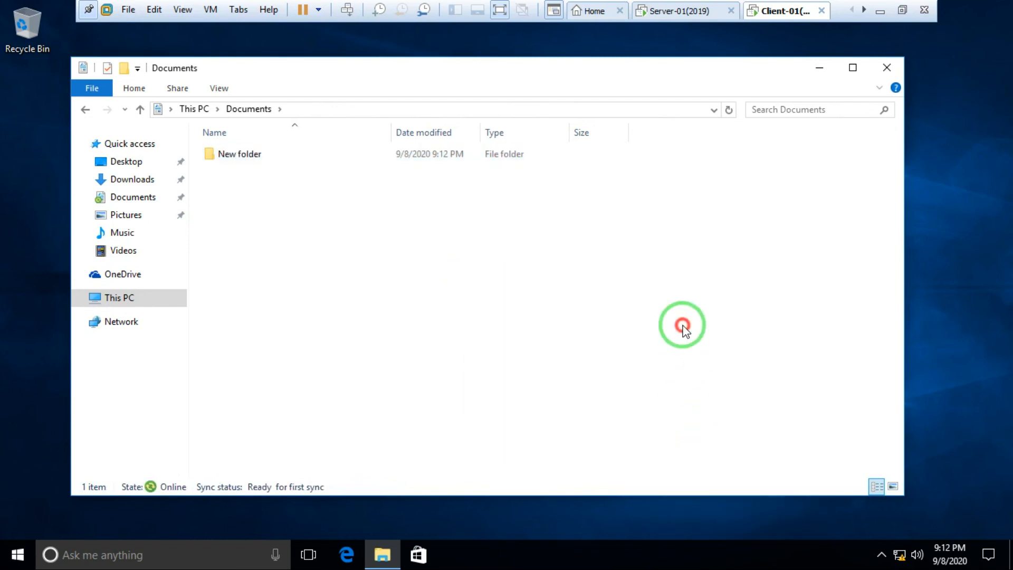
click(887, 68)
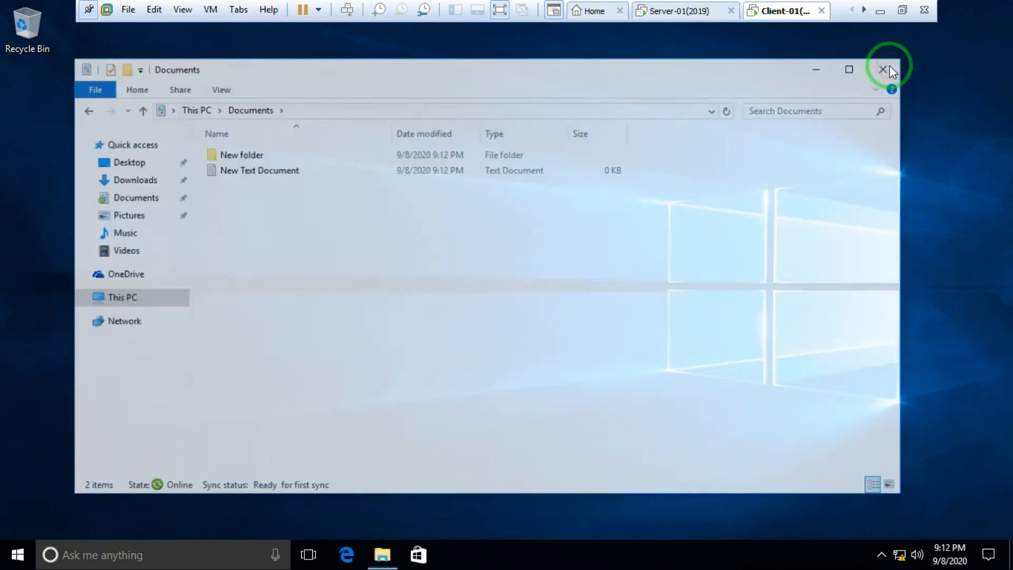
Step: Sign u8 out of the Windows 10 client and switch to the Server-01 VM
click(17, 553)
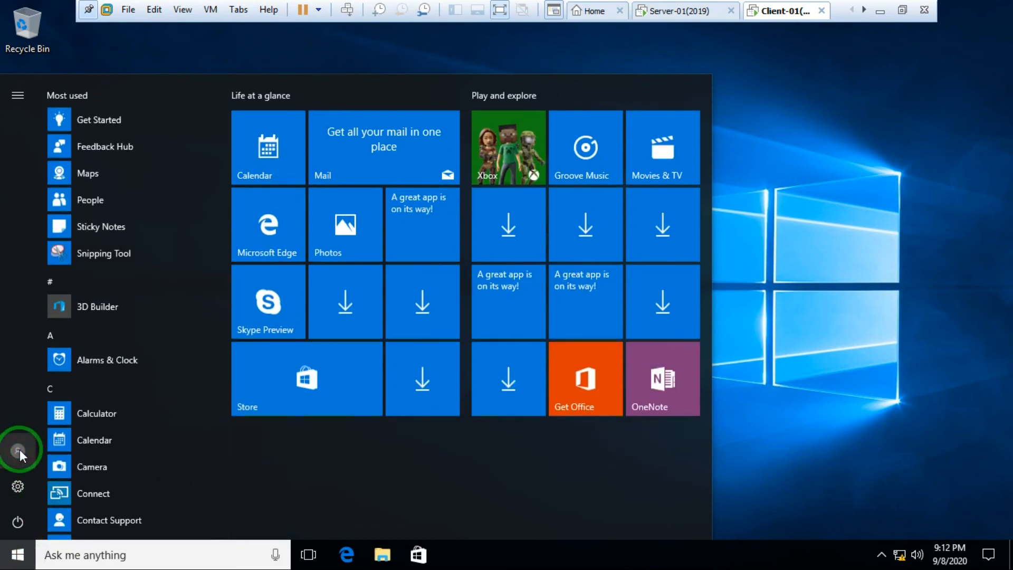
click(20, 449)
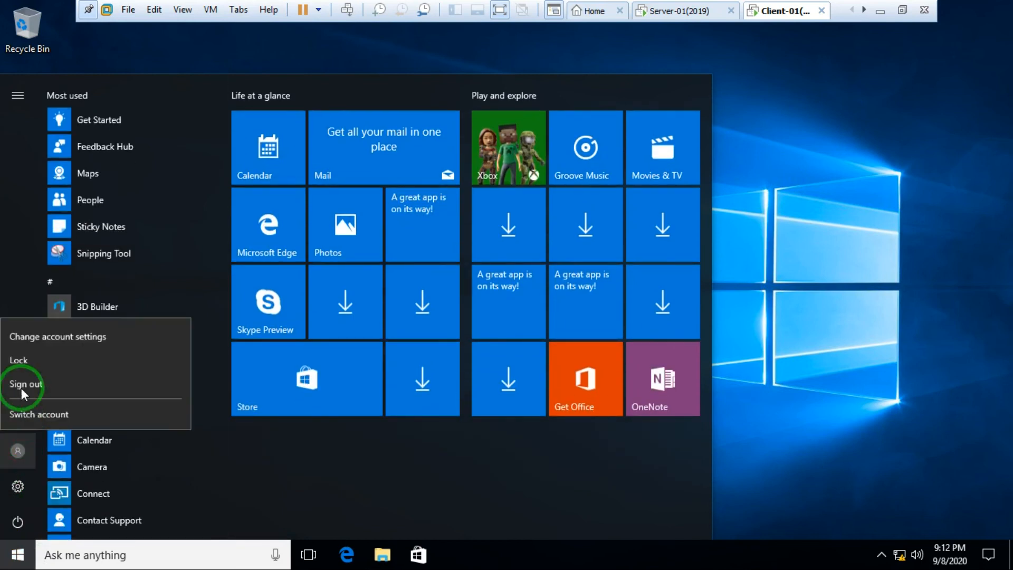
click(22, 386)
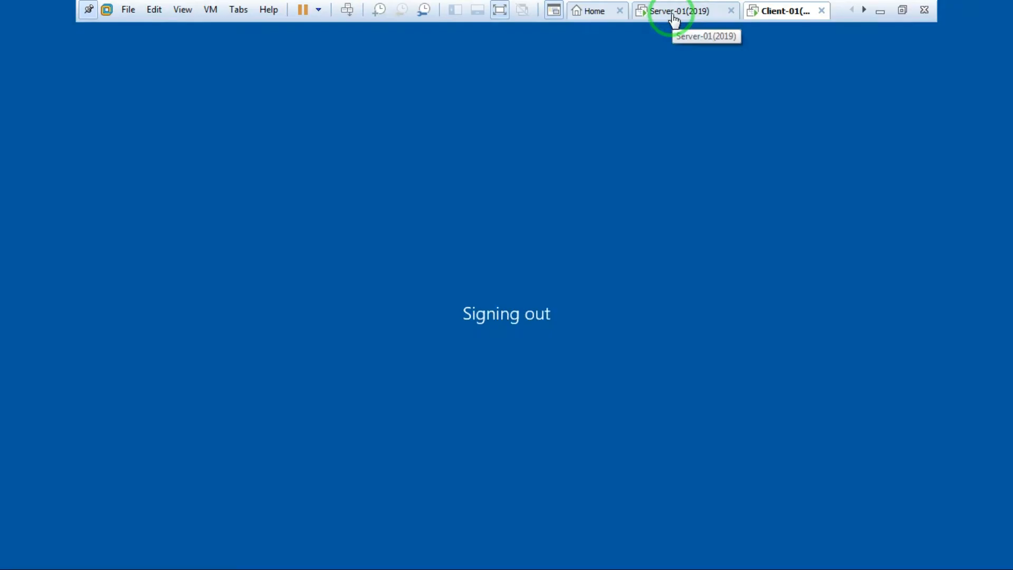
click(673, 16)
Step: Close Active Directory Users and Computers and browse File Explorer to C:\Data\u8 on the server
click(441, 147)
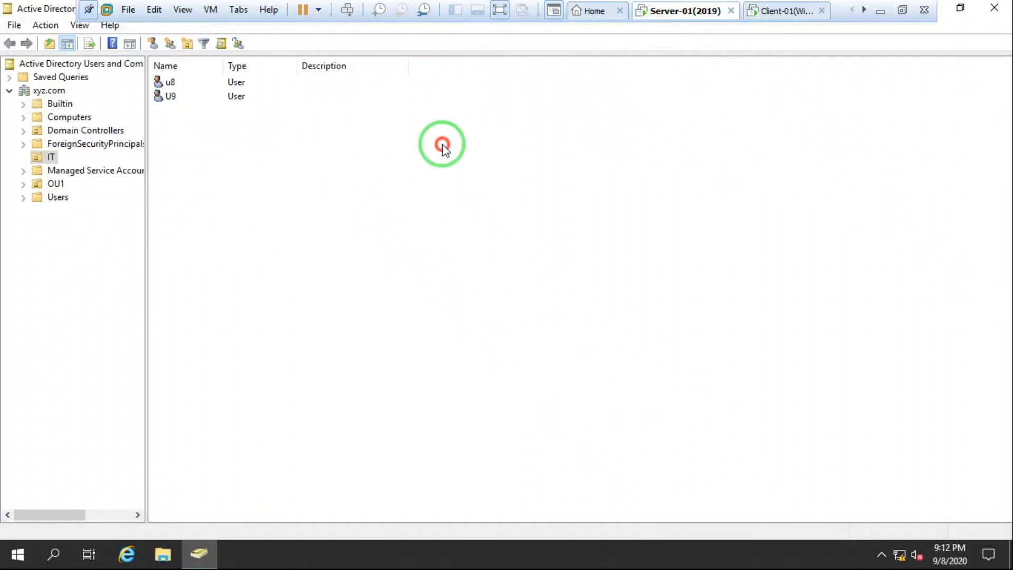
click(994, 11)
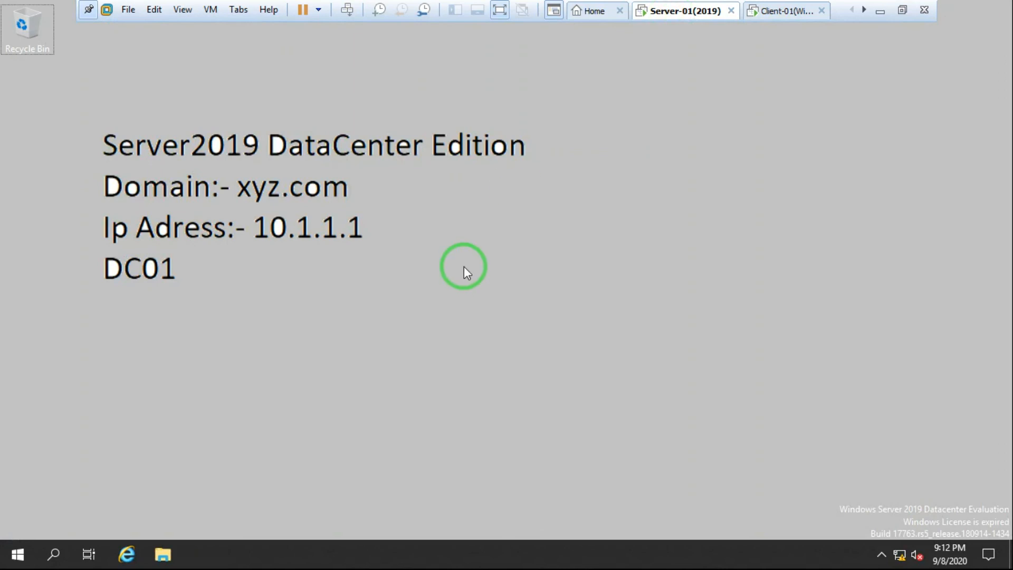
key(super+e)
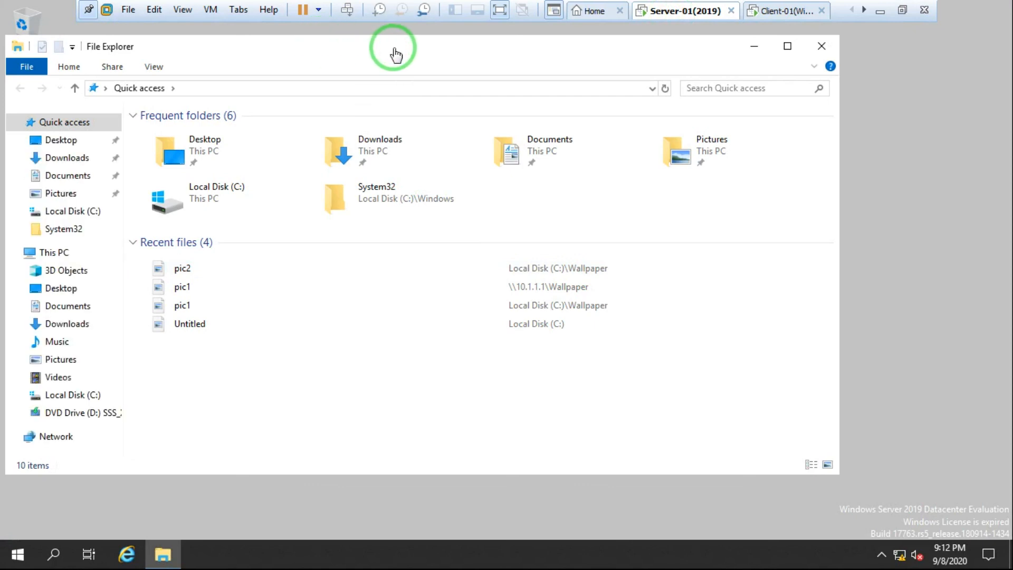
drag(175, 45, 246, 49)
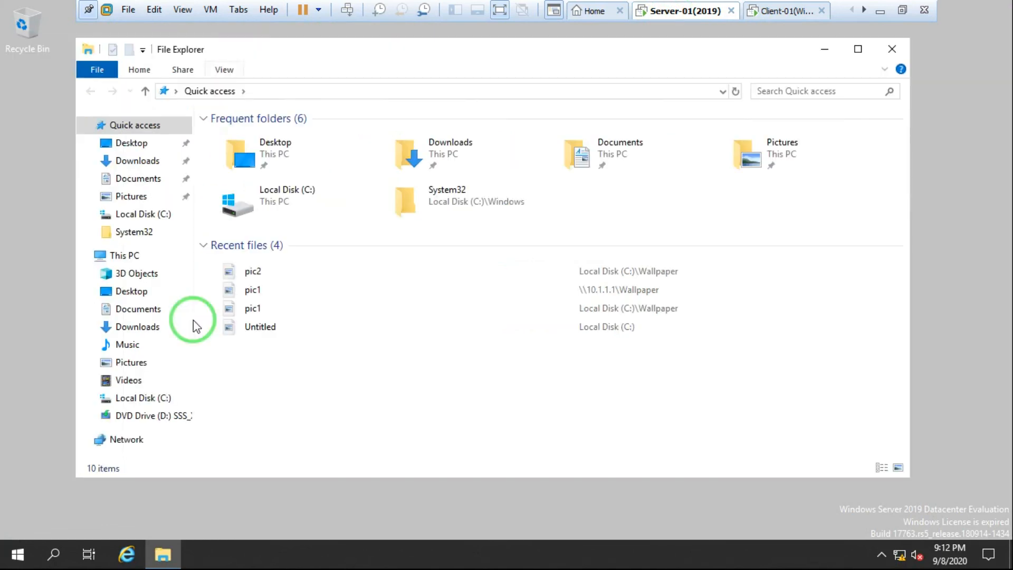
click(129, 257)
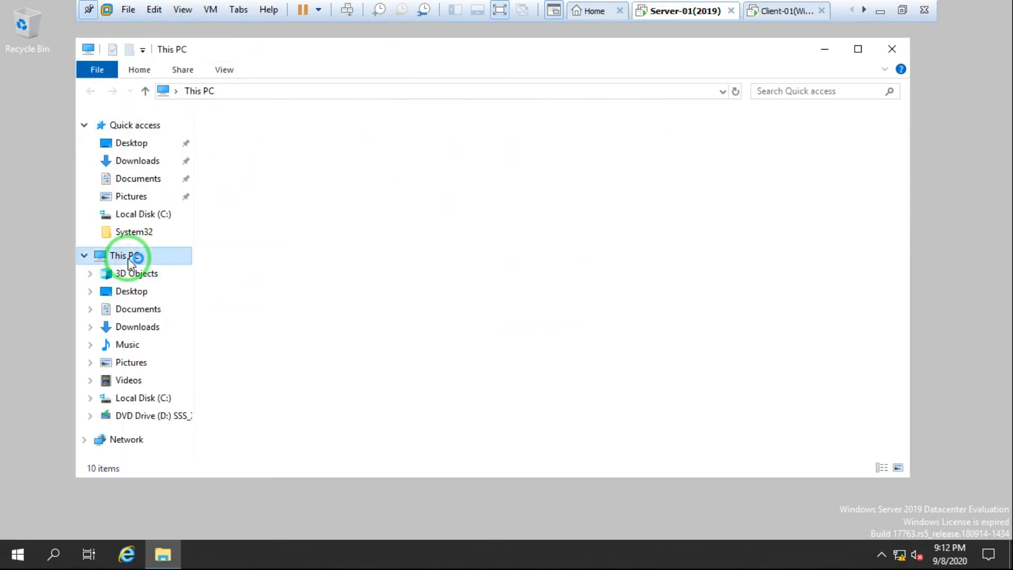
click(271, 292)
double_click(271, 291)
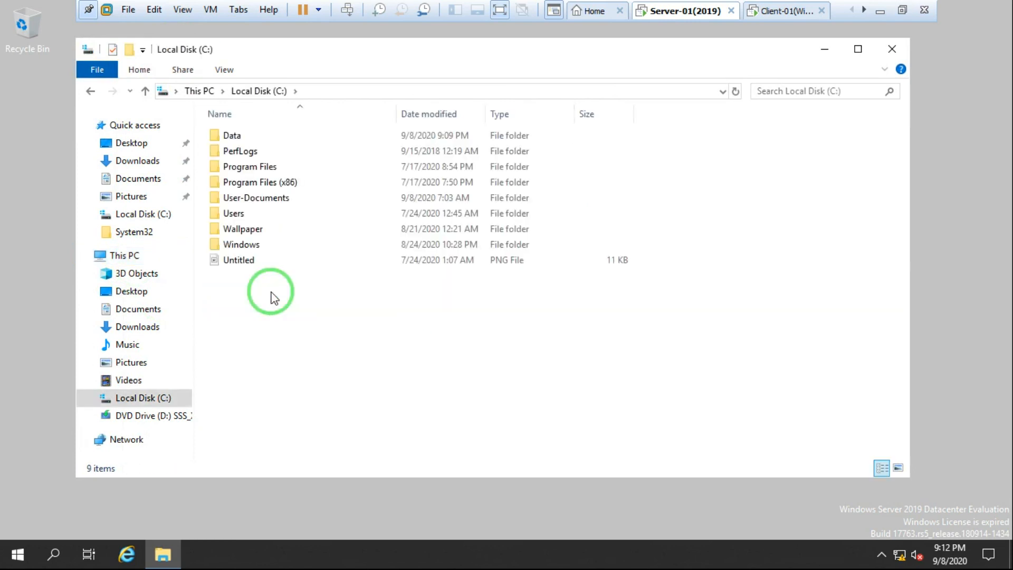
double_click(232, 136)
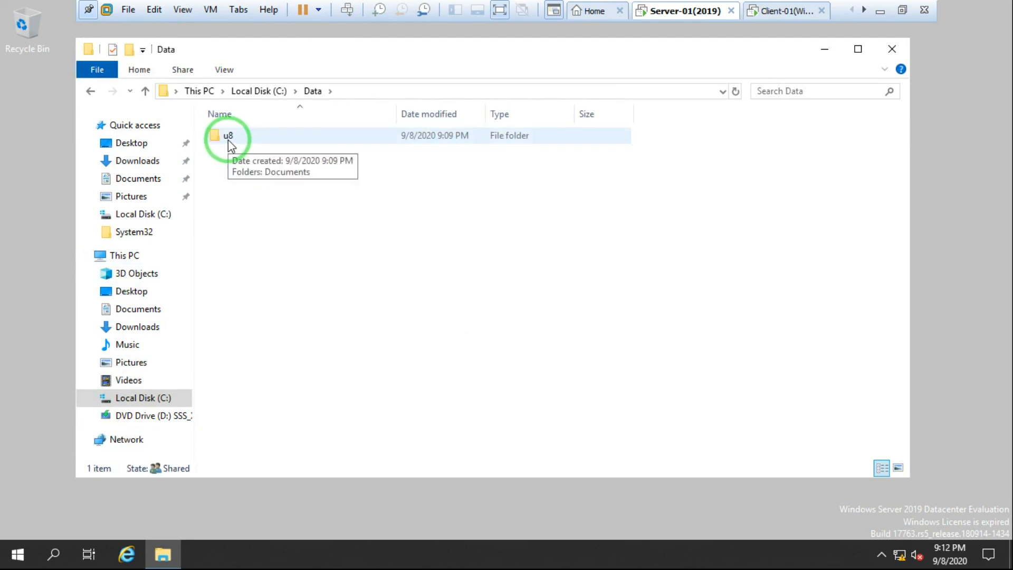
double_click(228, 137)
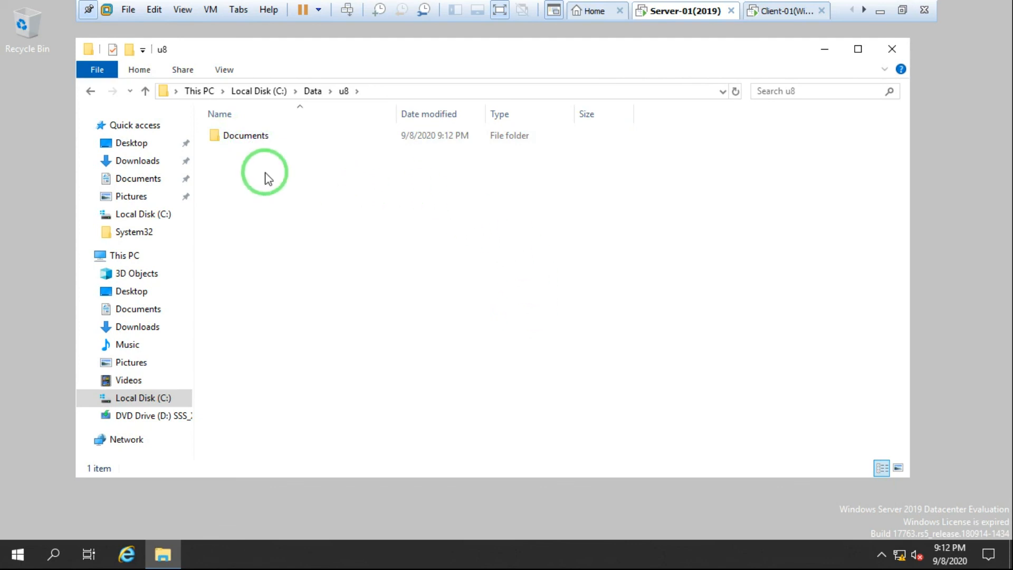
Step: Sign back in to Client-01 as u8 with the account password, then exit full-screen view
click(786, 11)
click(506, 284)
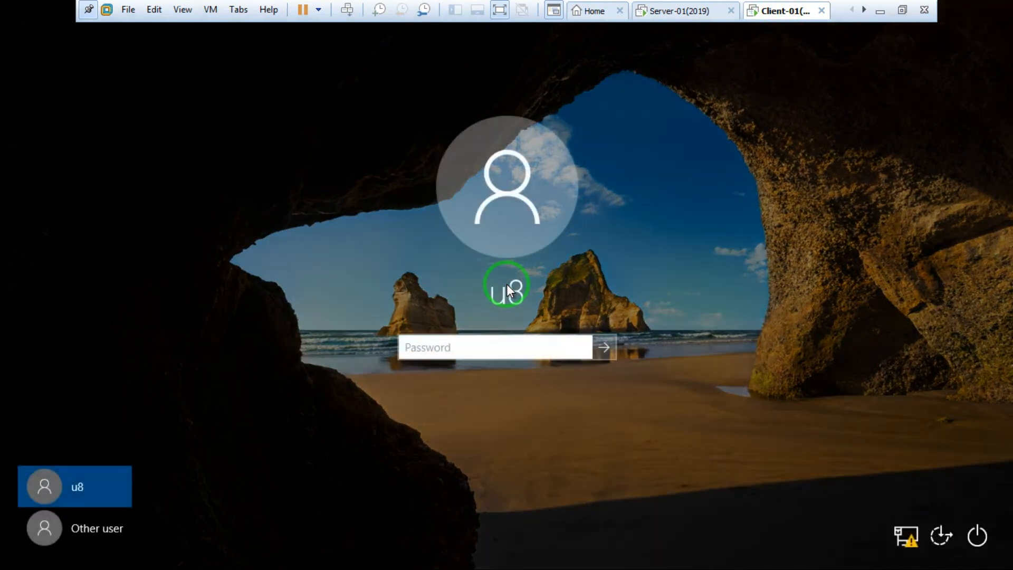
text(Pa$$w0rd)
key(Return)
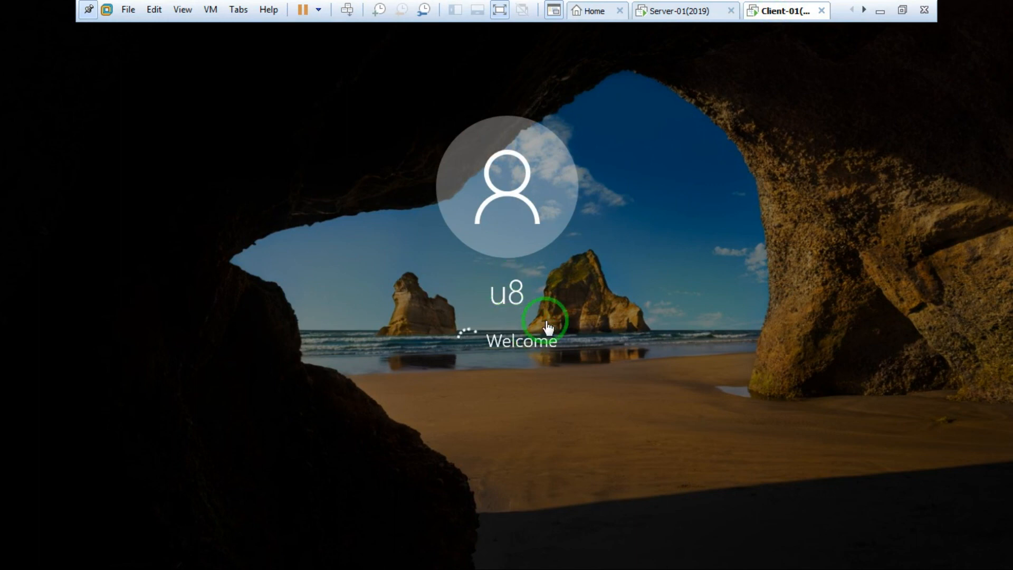
click(902, 10)
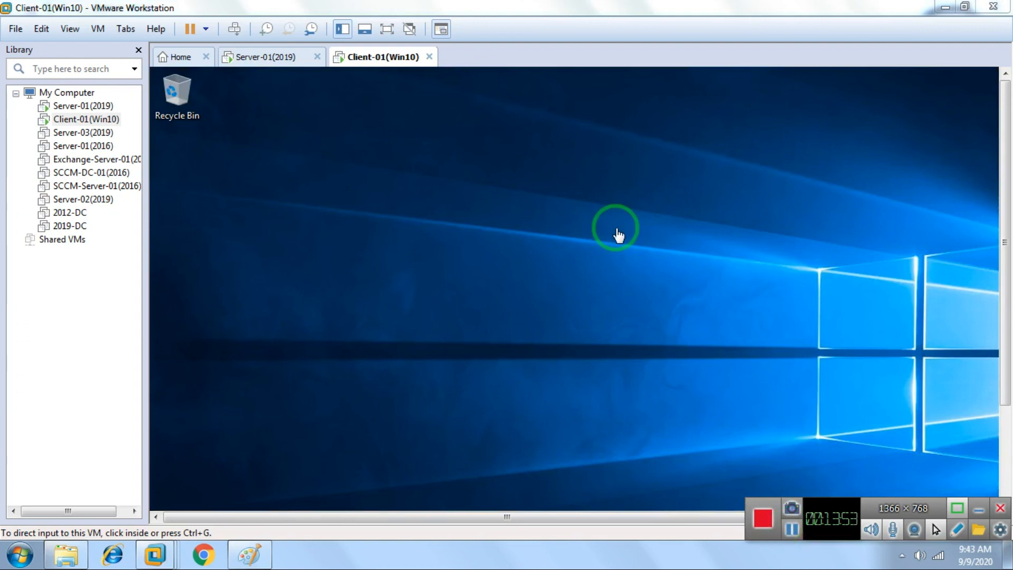
Step: Browse the client to C:\Users\u8, showing 11 profile folders with no Documents folder
click(388, 29)
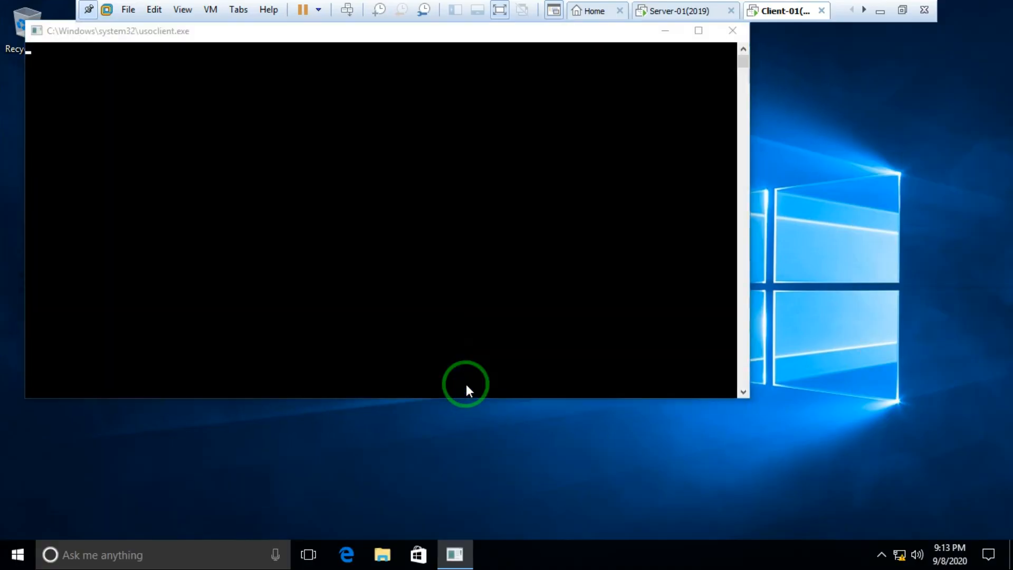
key(super+e)
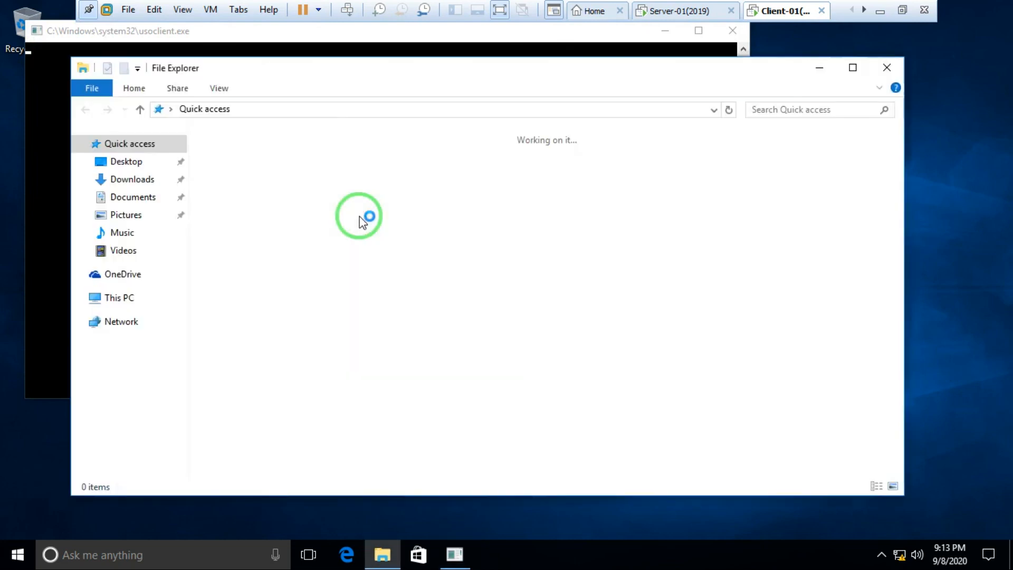
click(119, 299)
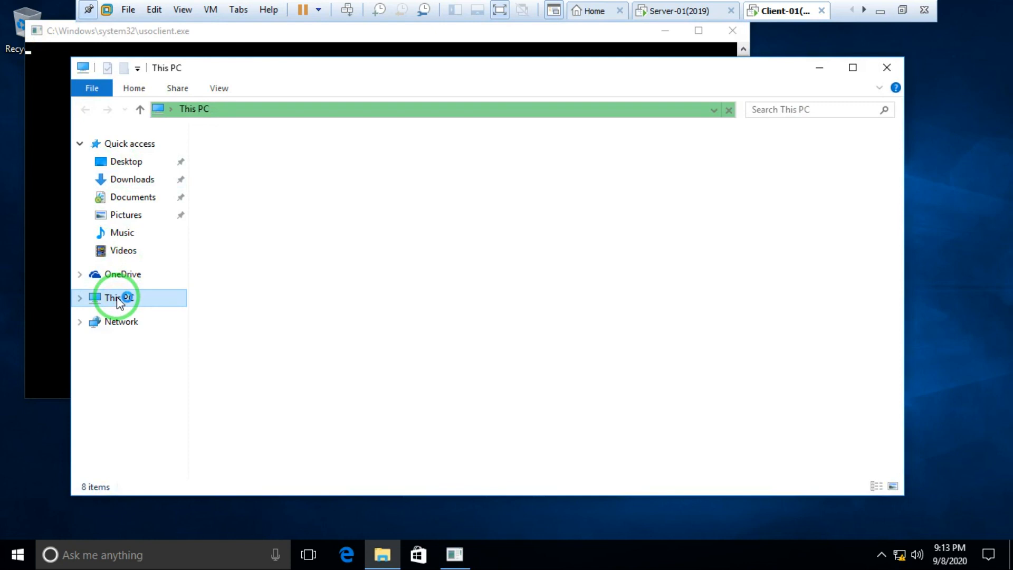
click(271, 278)
double_click(272, 279)
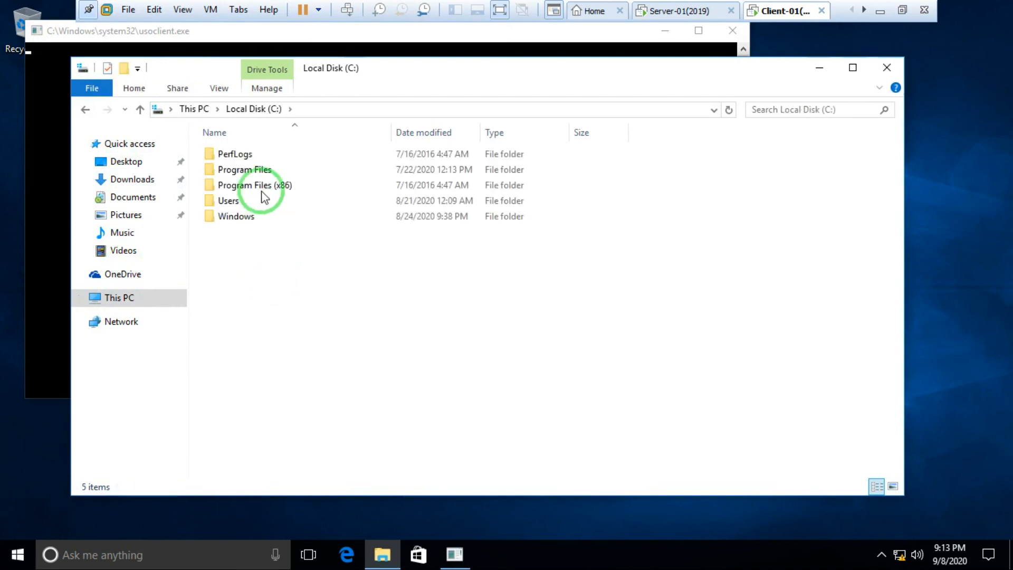
double_click(238, 202)
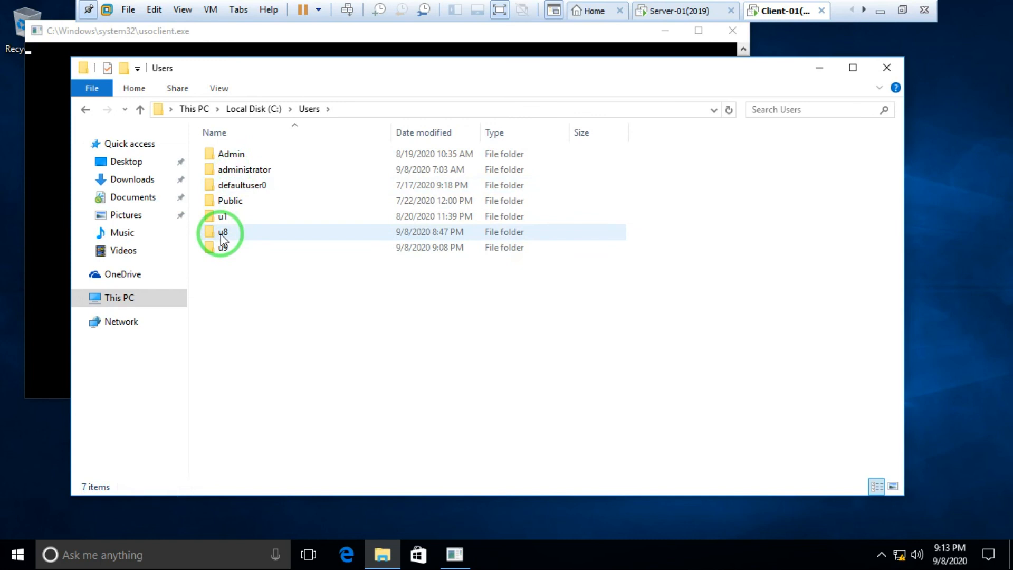
click(222, 238)
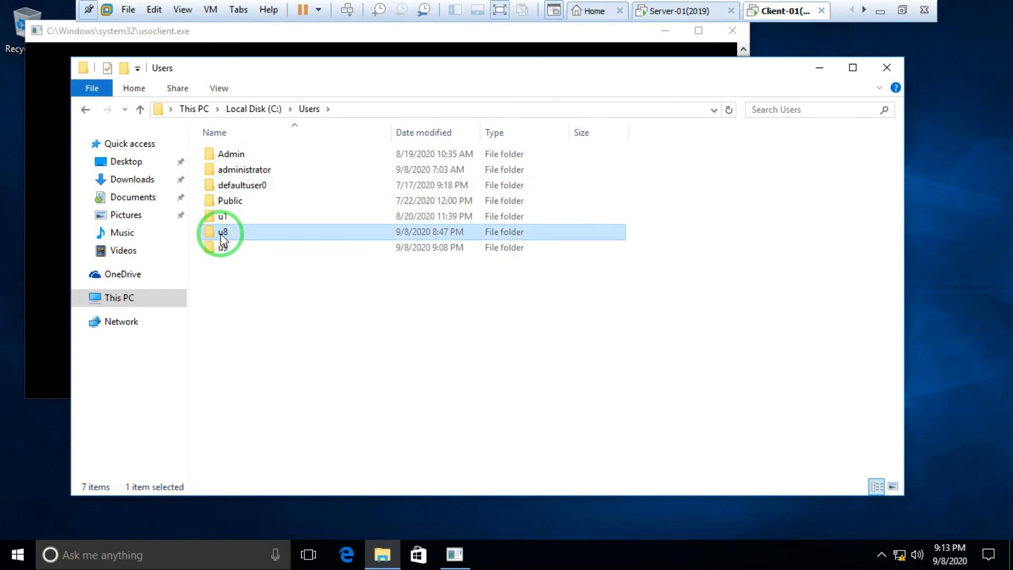
double_click(223, 234)
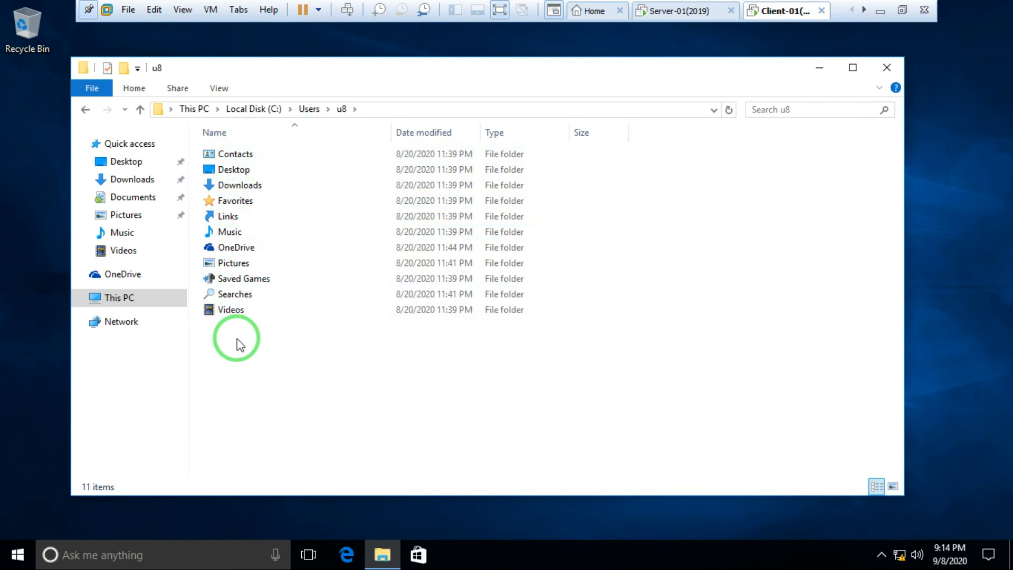
Step: On Server-01, confirm the C:\Data\u8 path holds the redirected Documents folder, briefly checking Client-01
click(656, 13)
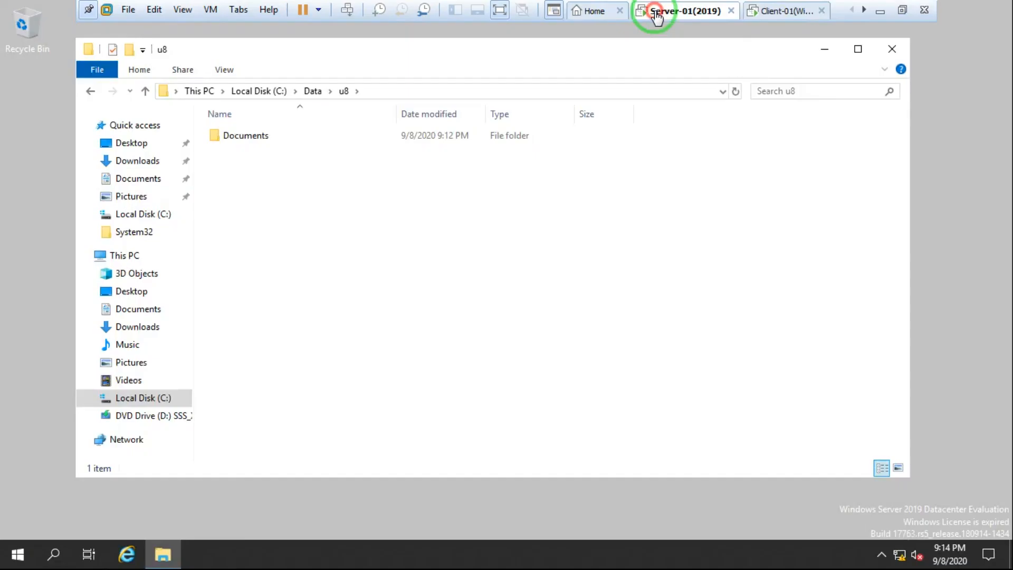
click(392, 91)
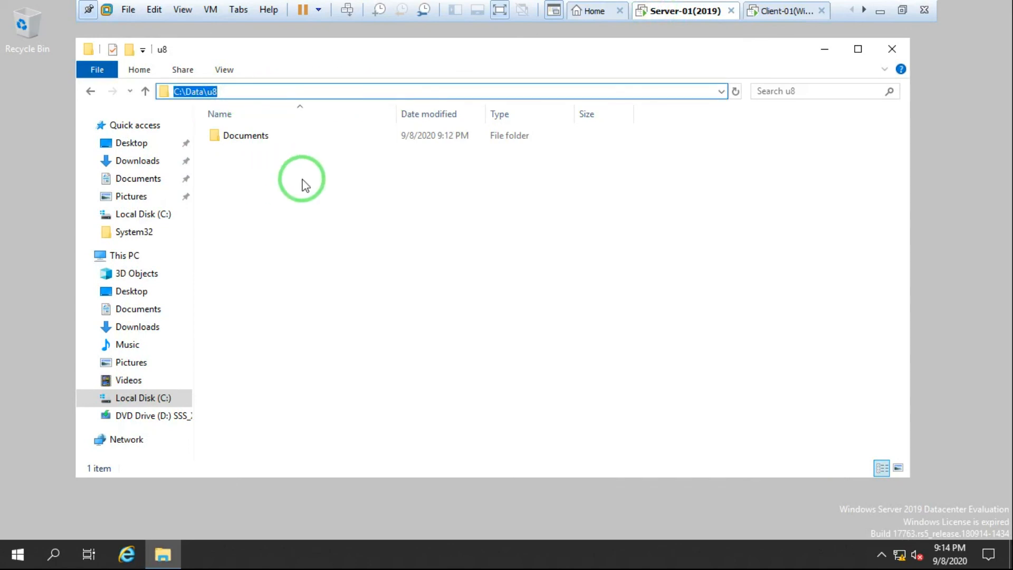
click(406, 217)
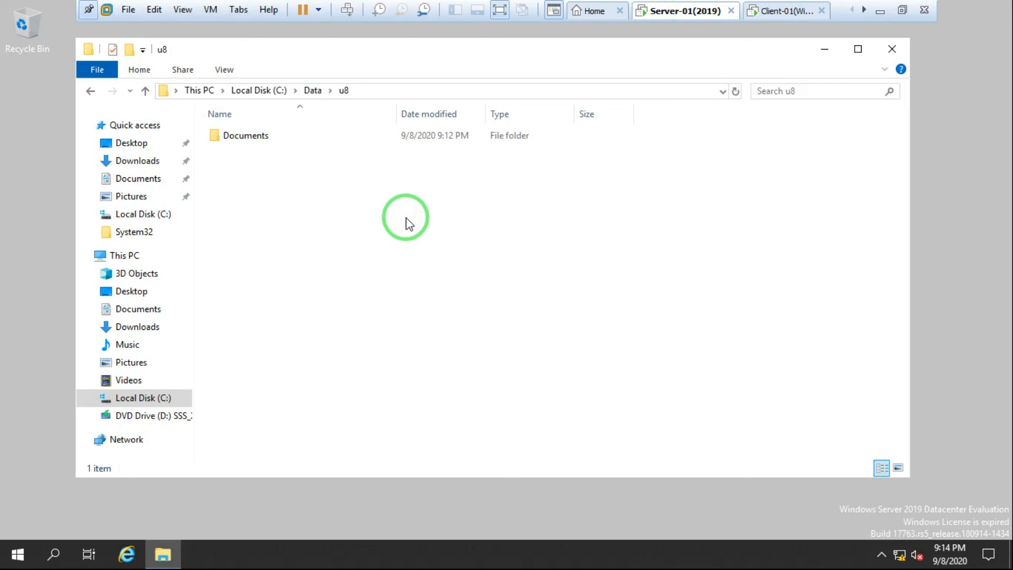
click(792, 11)
click(678, 11)
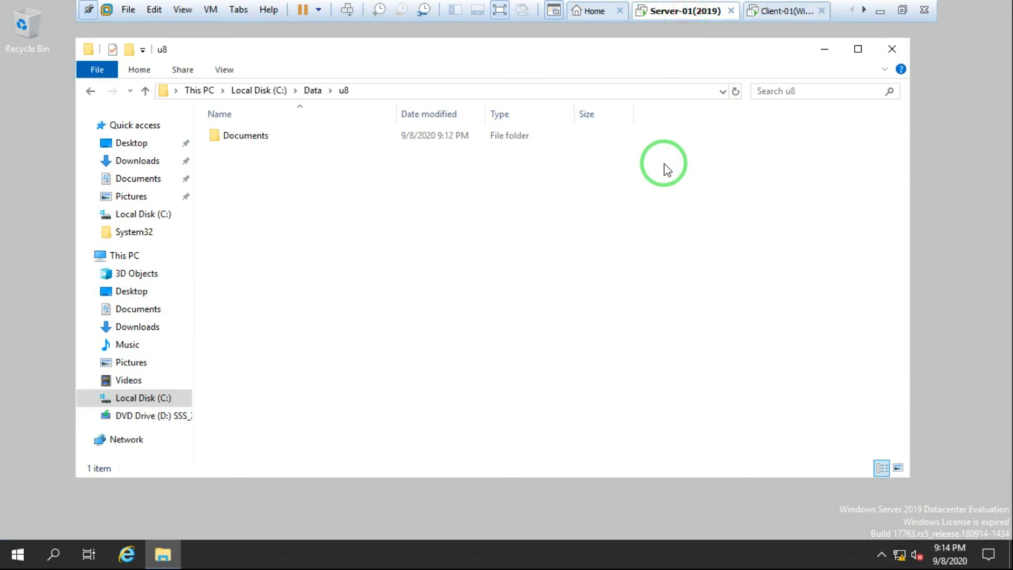